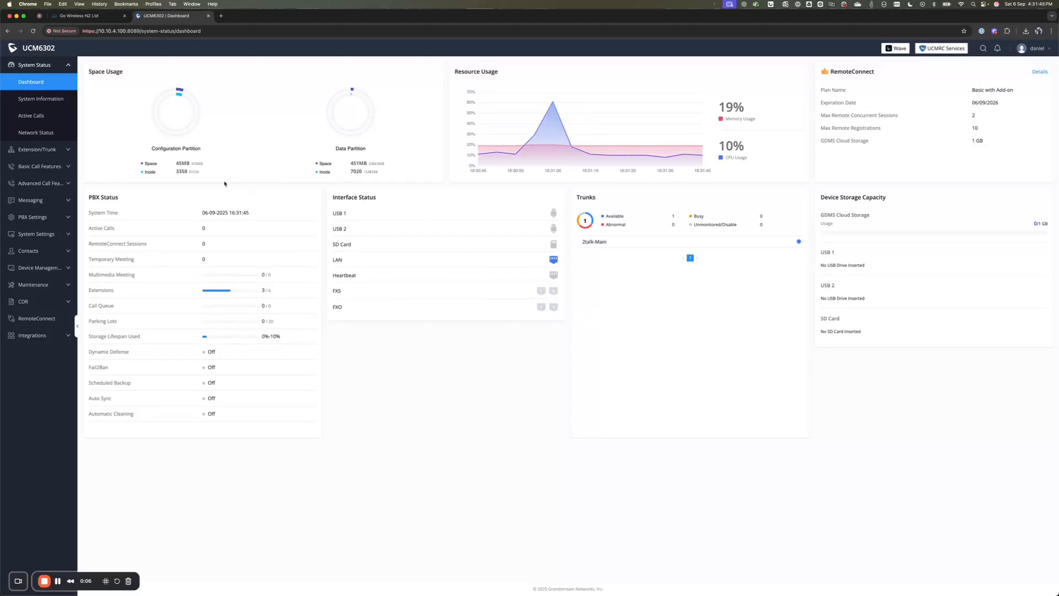
Step: Inspect the voicemail settings of extension 1001, and leave them without saving
click(37, 150)
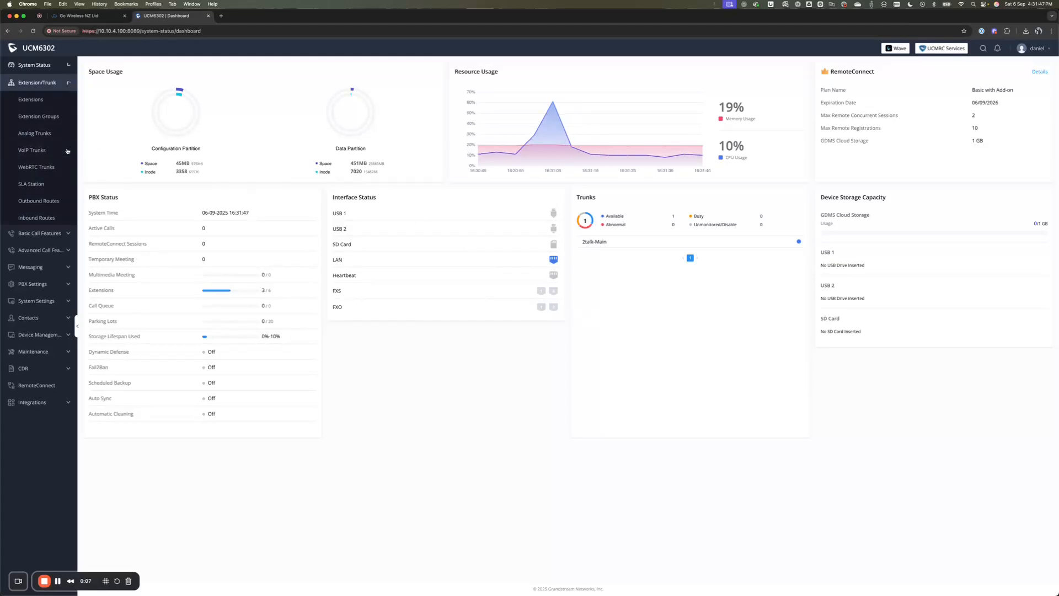
click(43, 103)
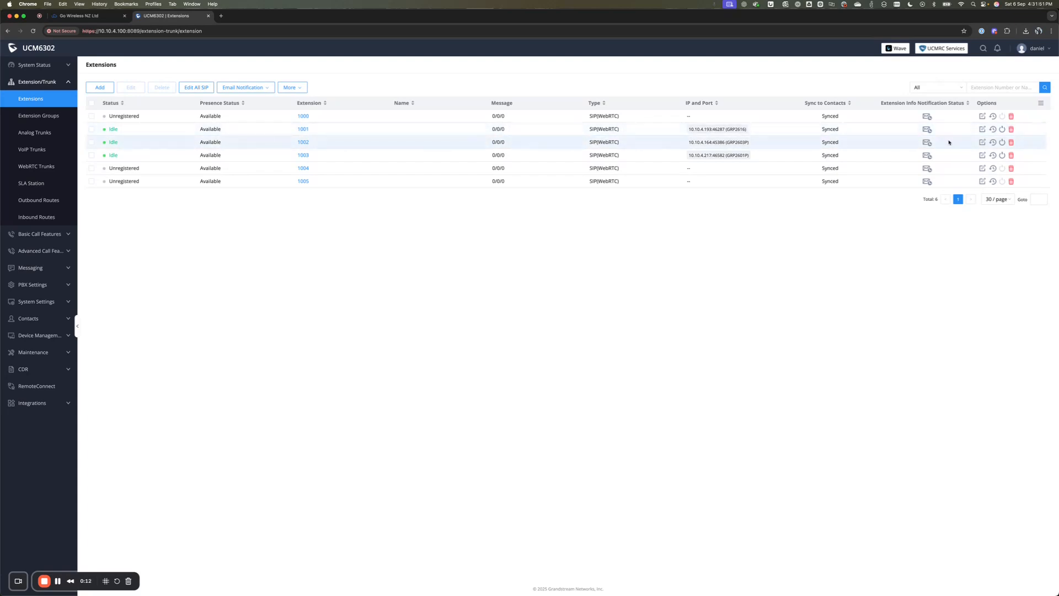
click(982, 129)
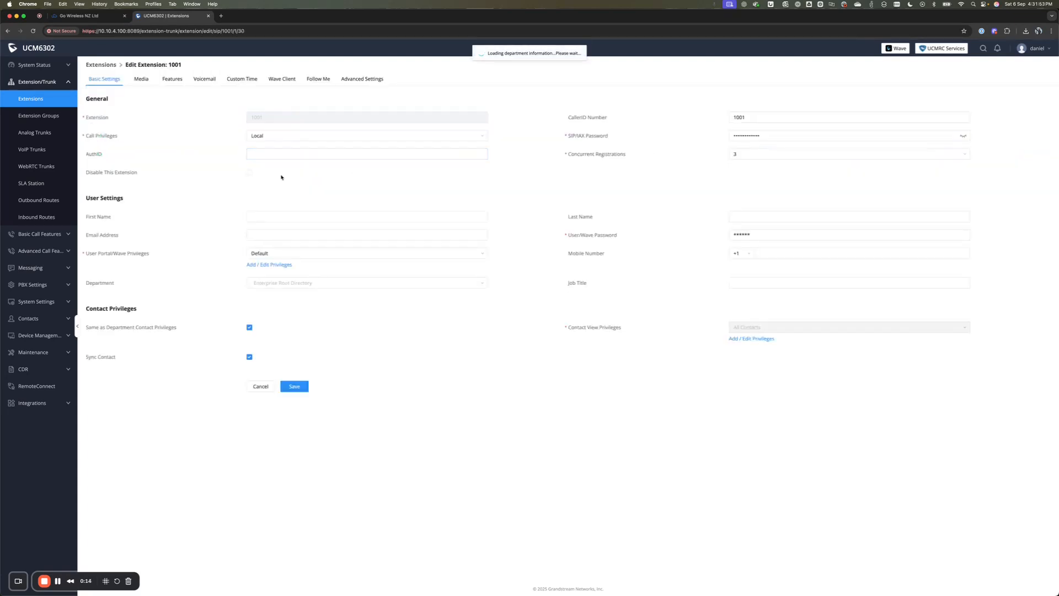
click(205, 81)
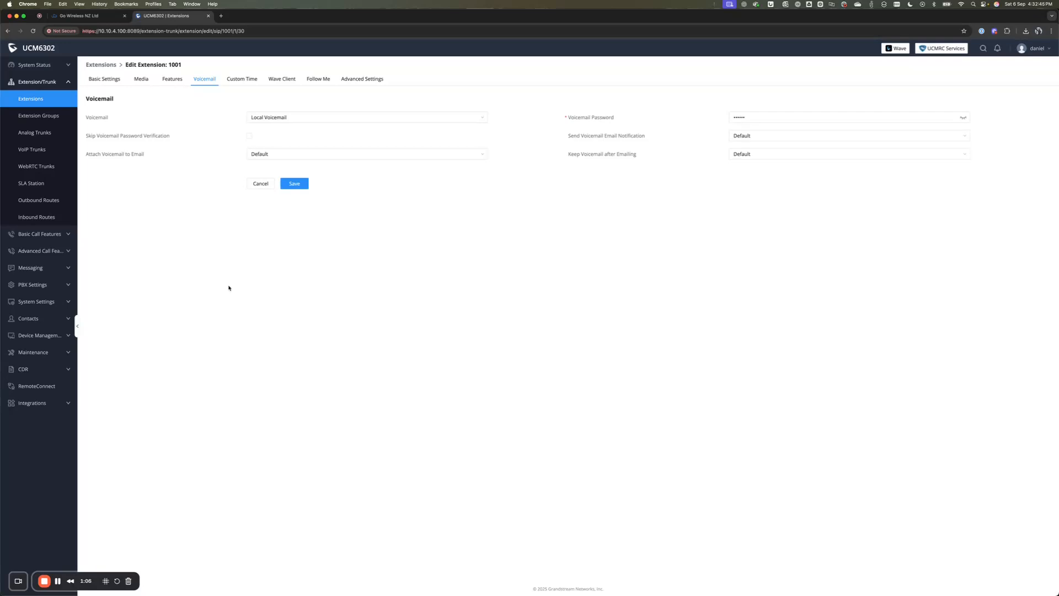
click(261, 183)
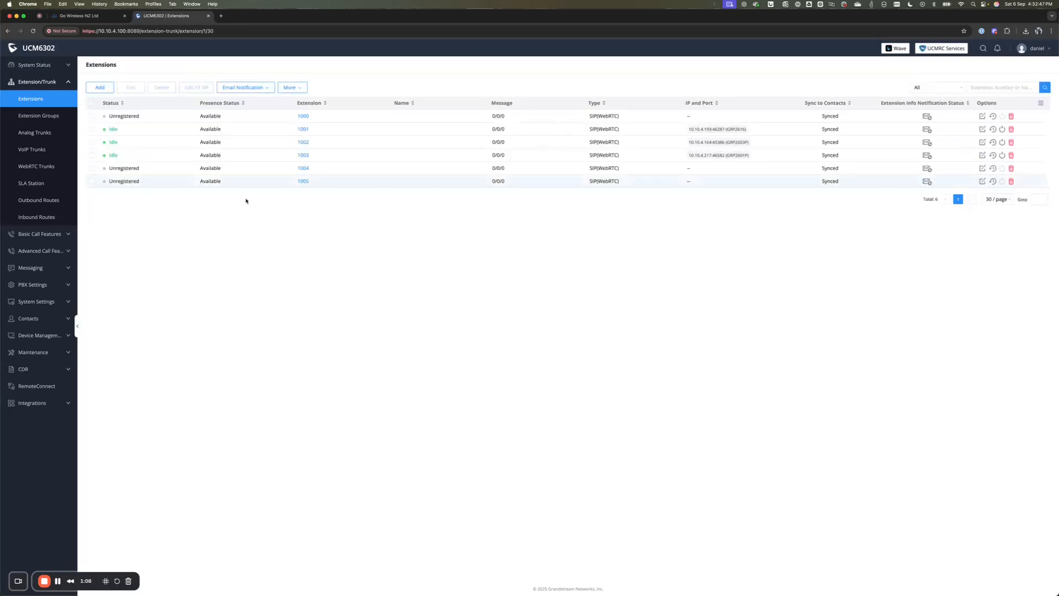
Step: Disable voicemail for all SIP extensions through bulk editing and save the change
click(92, 104)
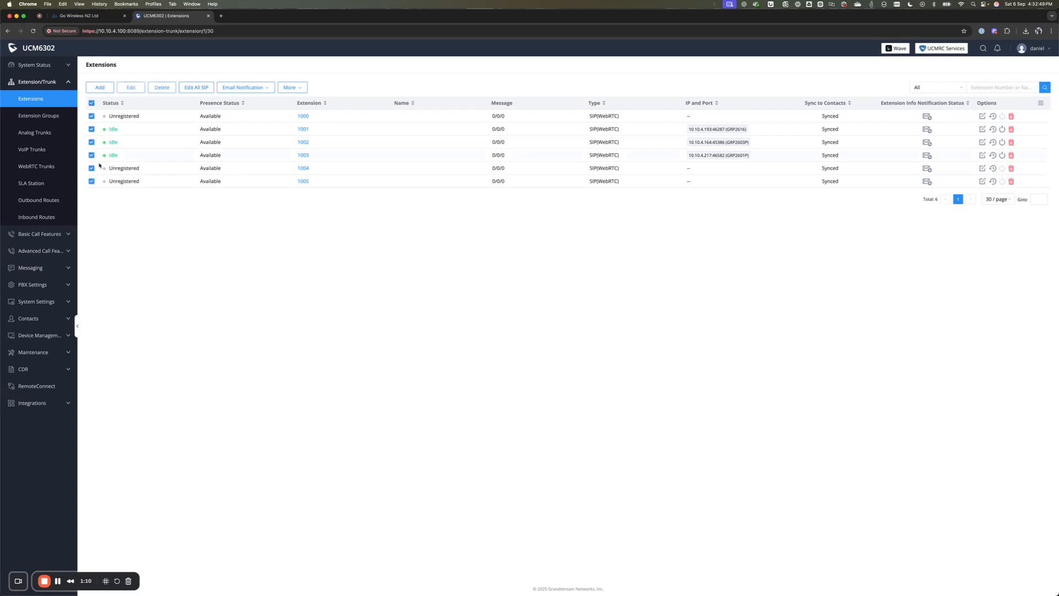
click(190, 88)
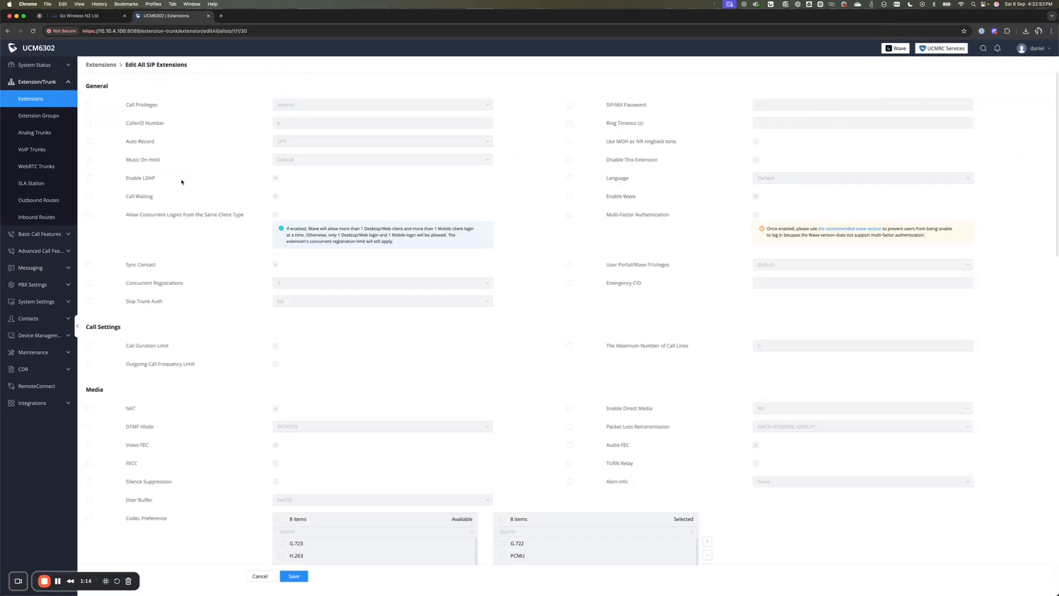
scroll(133, 407, down, 10)
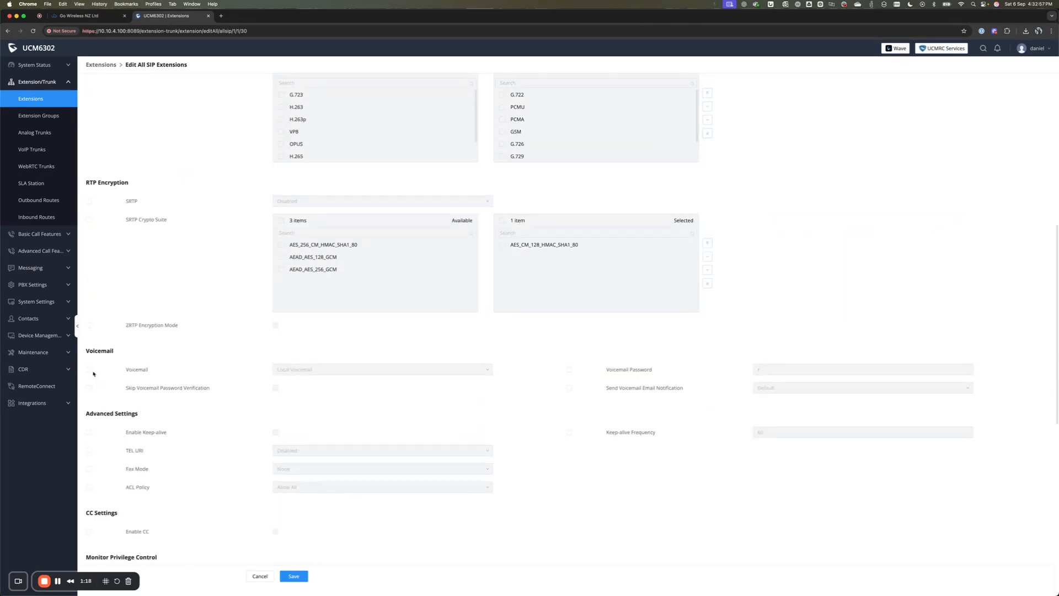
click(88, 370)
click(300, 373)
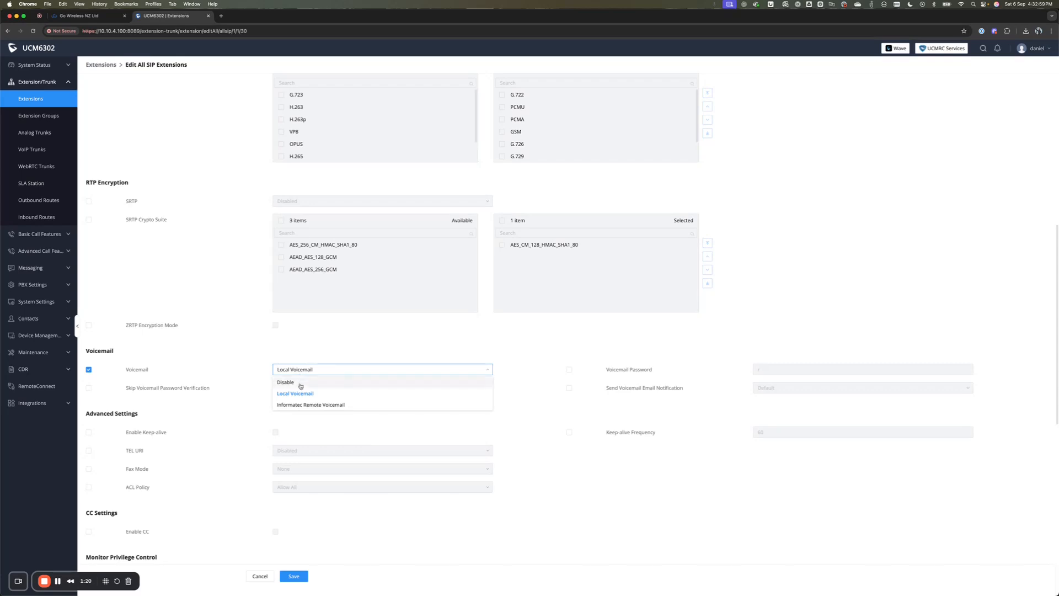
click(306, 382)
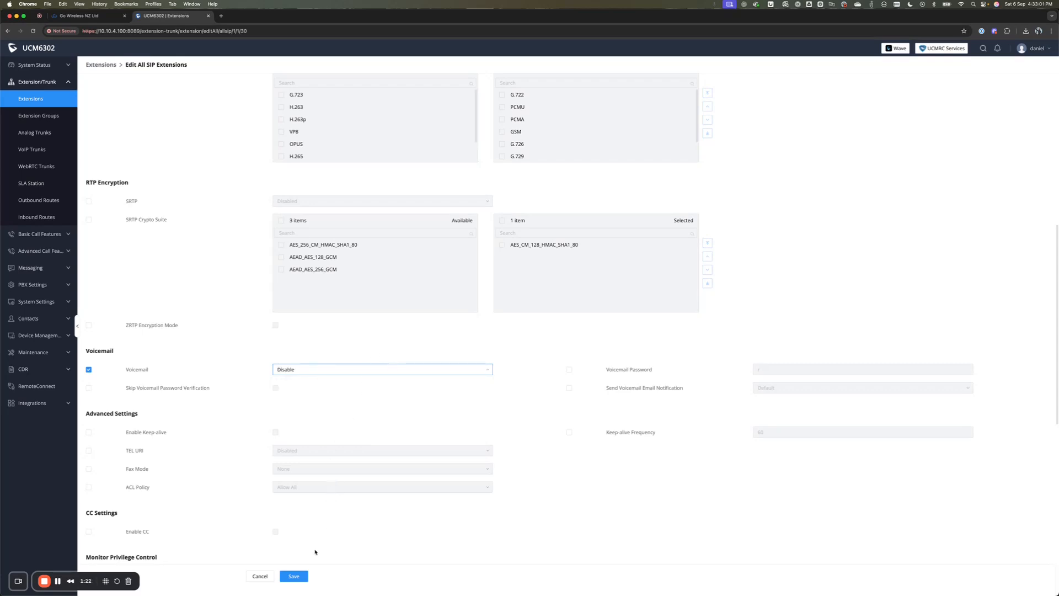
click(298, 577)
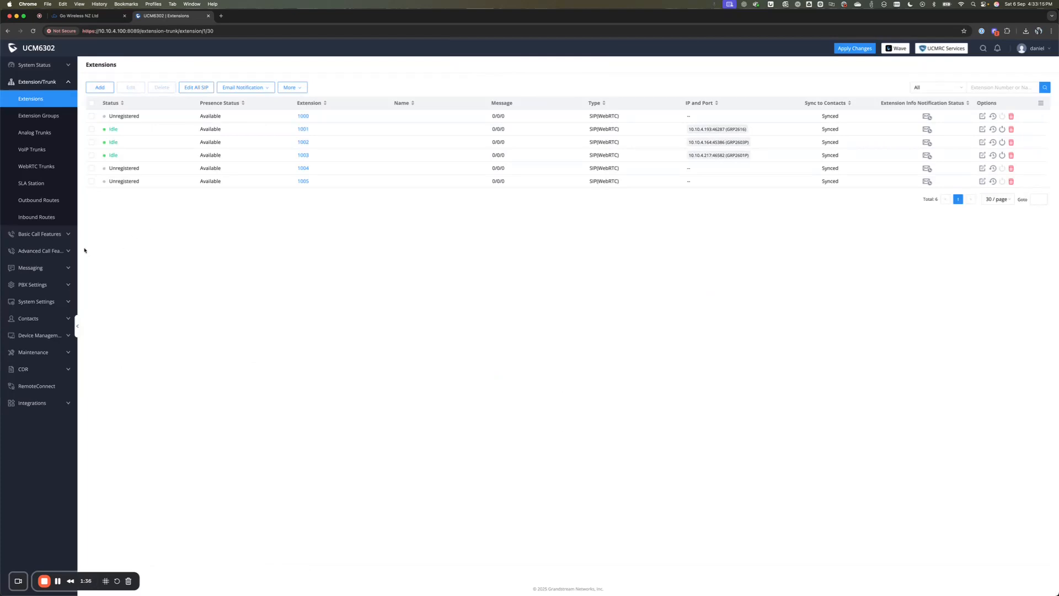
Step: Set the global voicemail maximum message length to 5 minutes, save it, and check the voicemail email settings
click(56, 234)
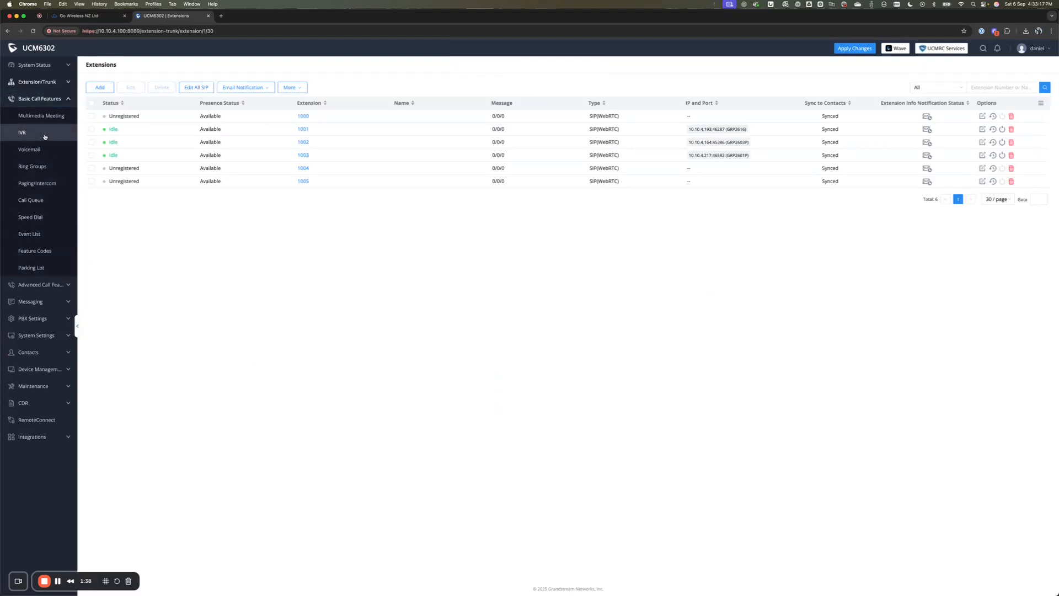
click(32, 150)
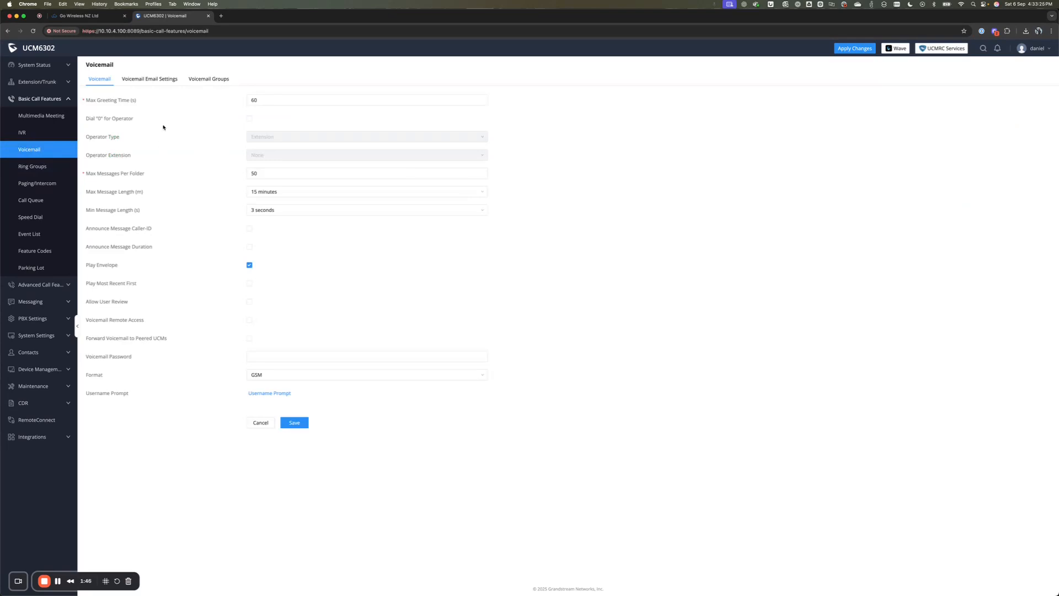
mouse_move(102, 173)
mouse_move(127, 192)
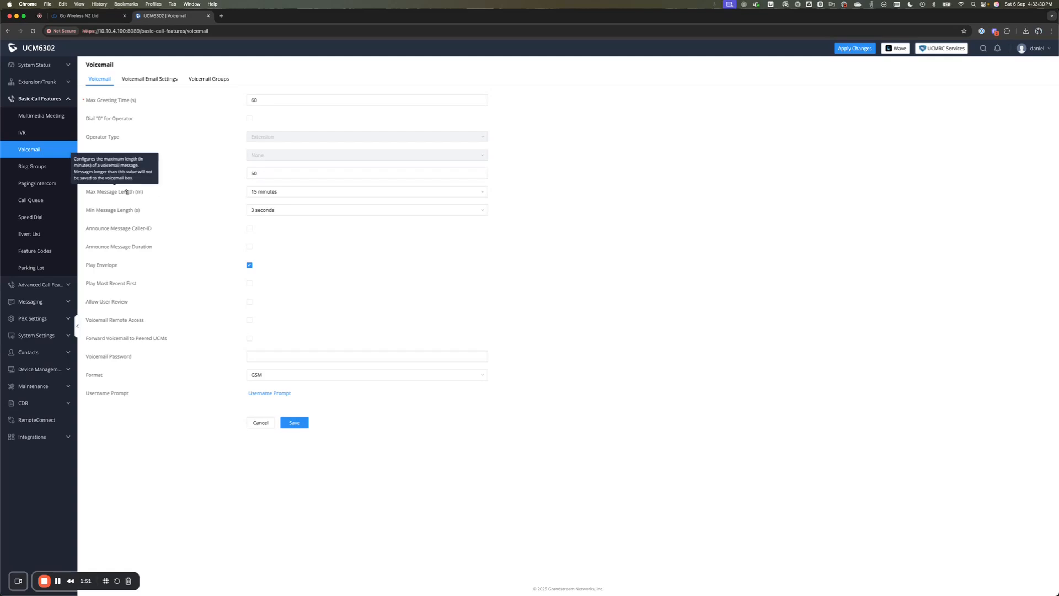
click(268, 192)
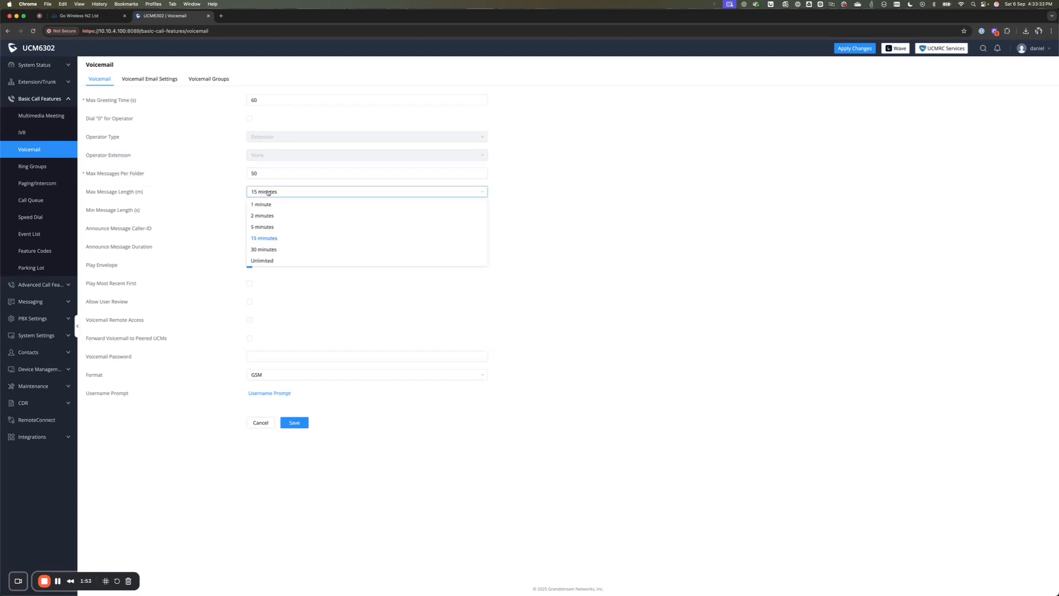
click(263, 228)
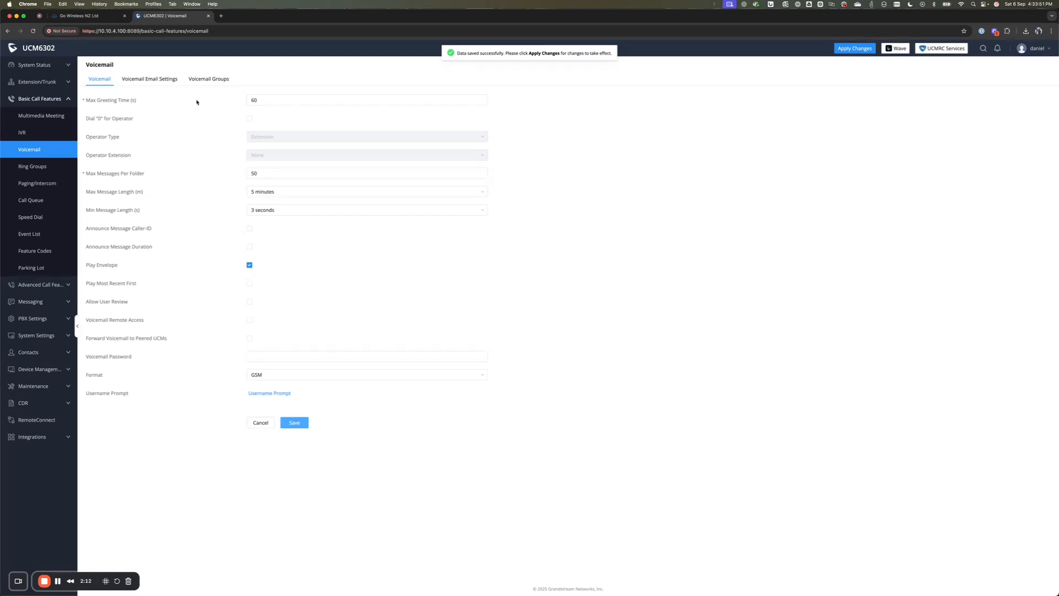
click(151, 80)
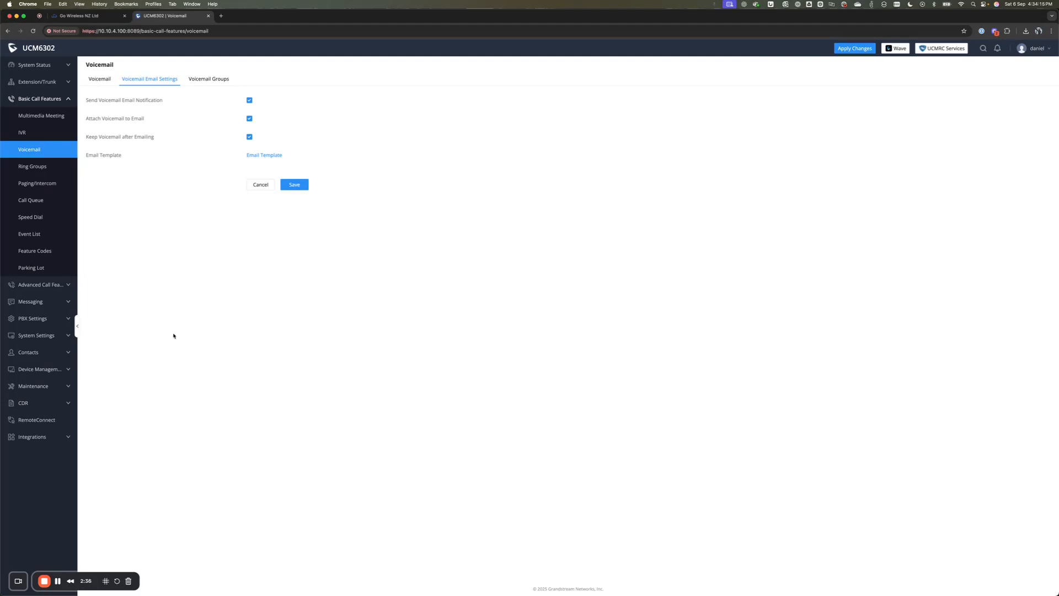
Step: Add a voicemail group on extension 6600 named SharedVoicemail that uses the Shared method
click(211, 78)
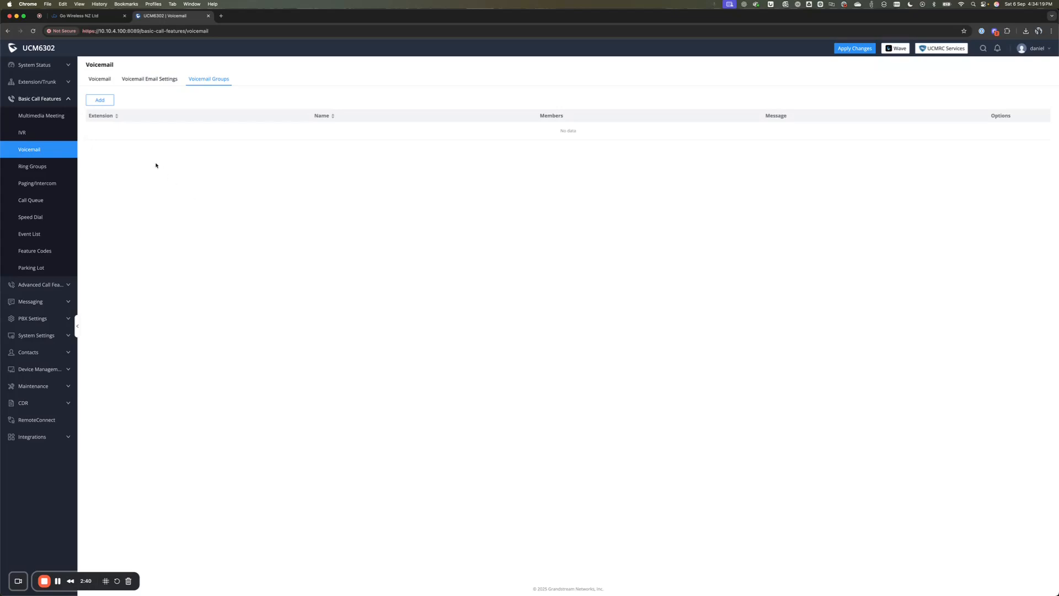
click(99, 103)
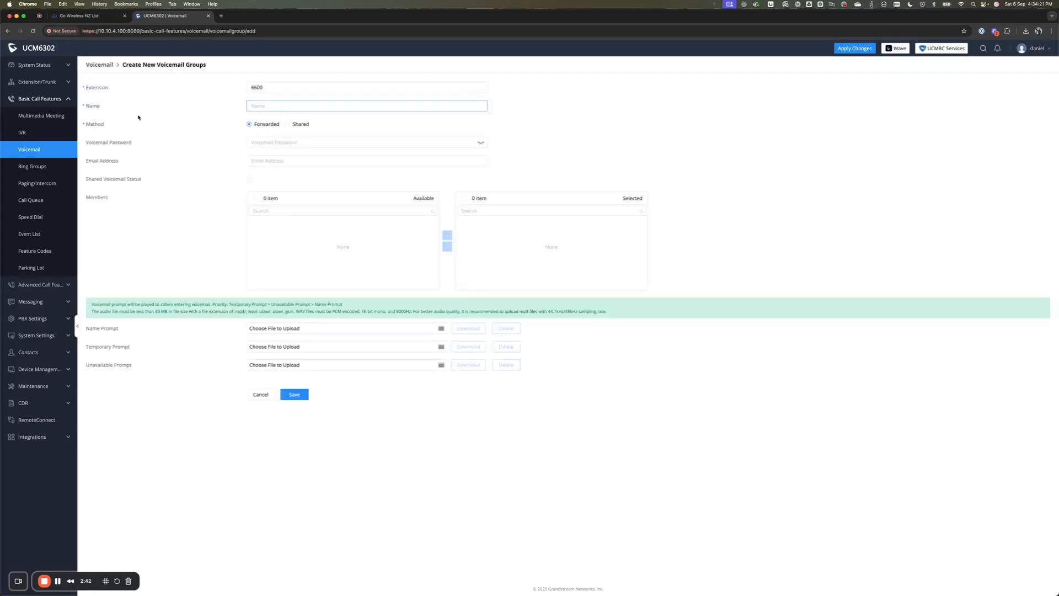
click(289, 107)
text(SharedVoicemail)
click(204, 130)
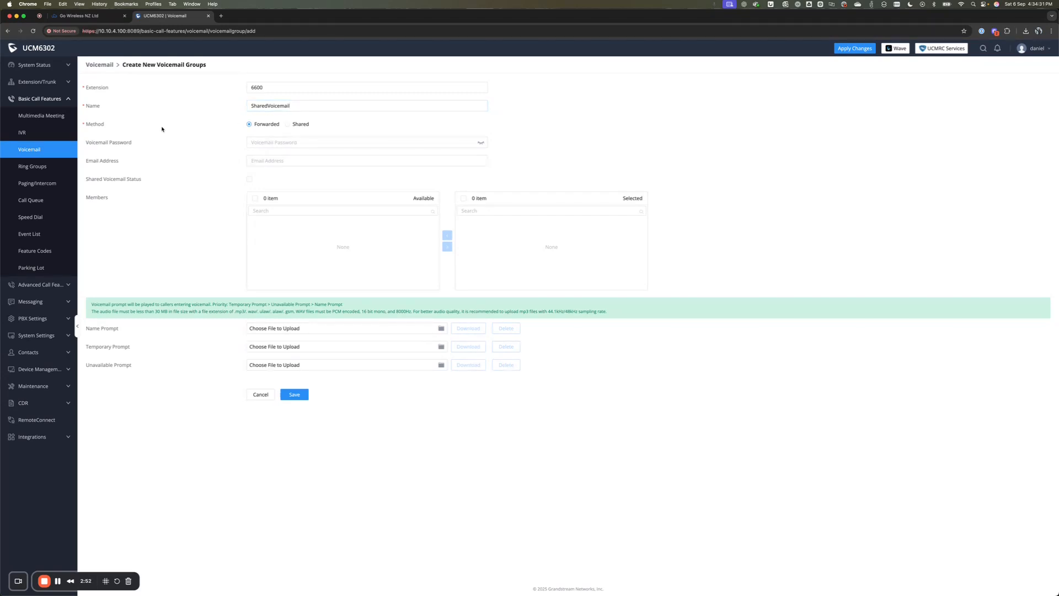
click(287, 124)
double_click(260, 87)
Step: Enter the voicemail password for the new group, leaving the email address blank
click(263, 142)
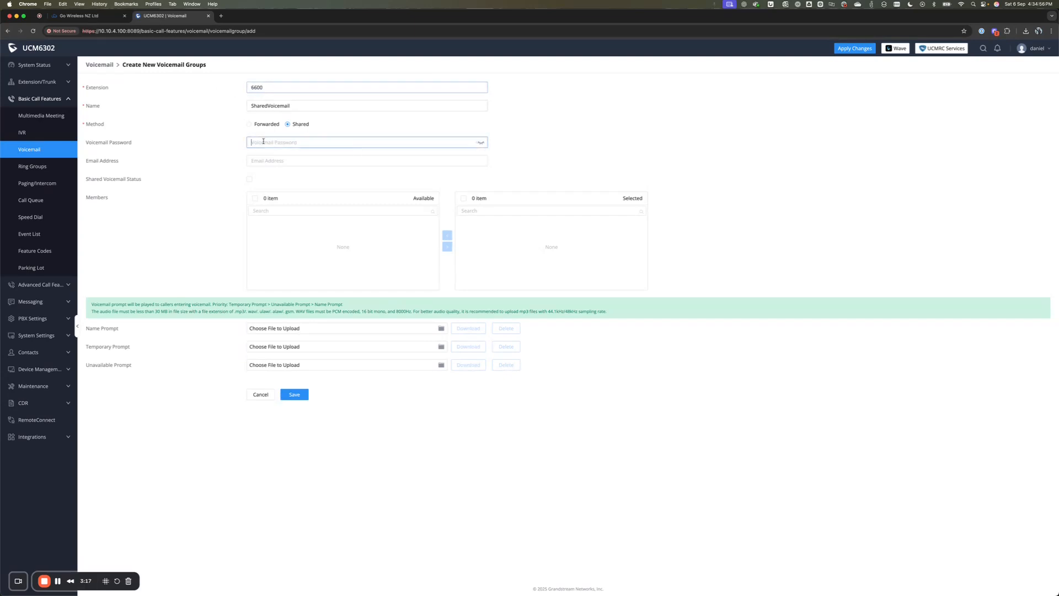
click(189, 148)
click(266, 142)
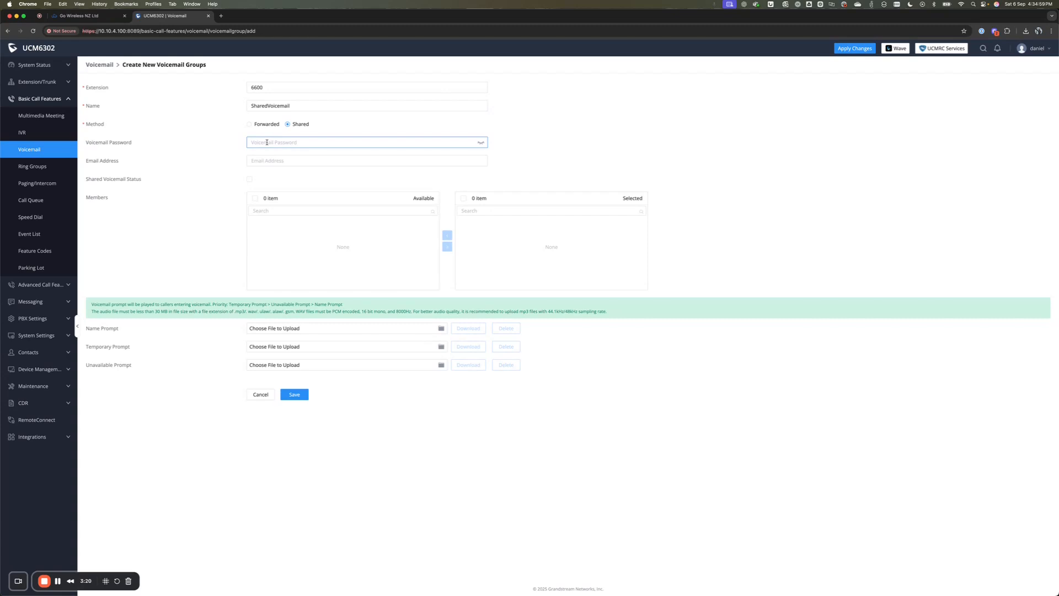
text(•)
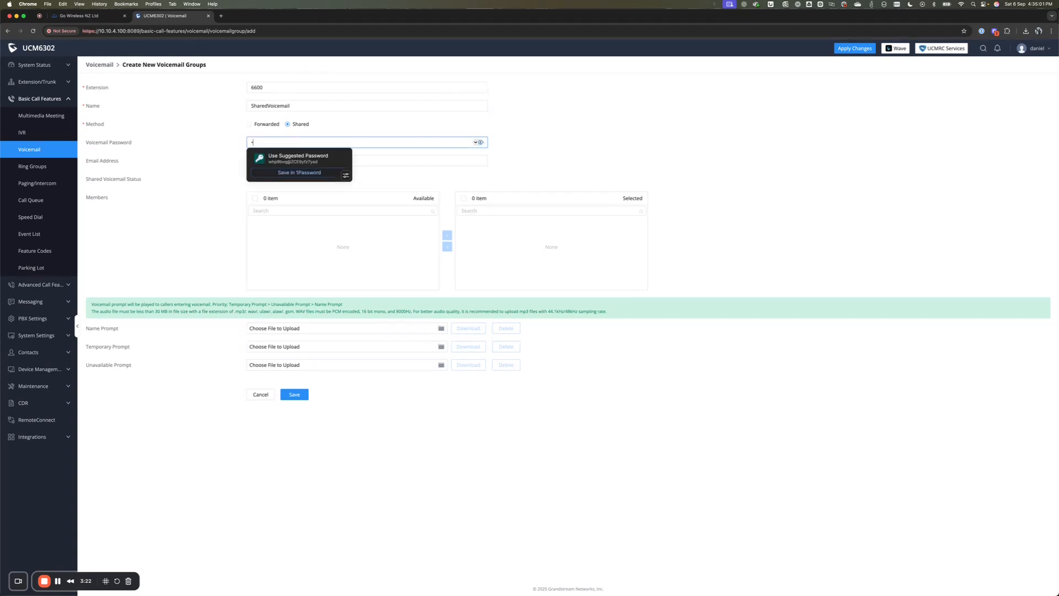
text(•••)
click(222, 154)
click(270, 160)
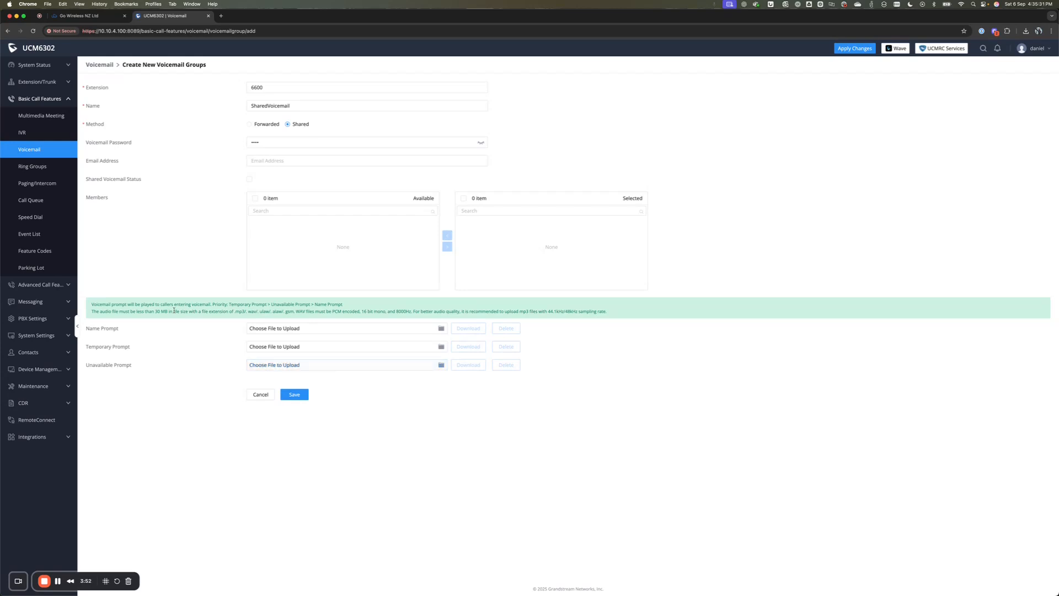
Step: Check the prompt audio requirements, upload UnavailableMessage.wav as the unavailable prompt, and save the voicemail group
drag(92, 304, 599, 318)
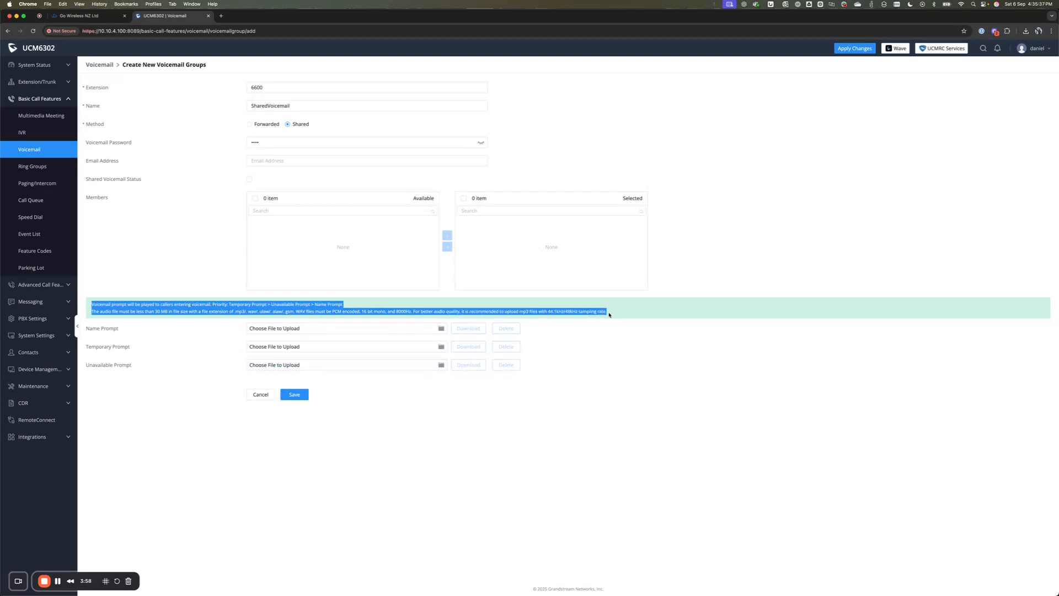
click(312, 303)
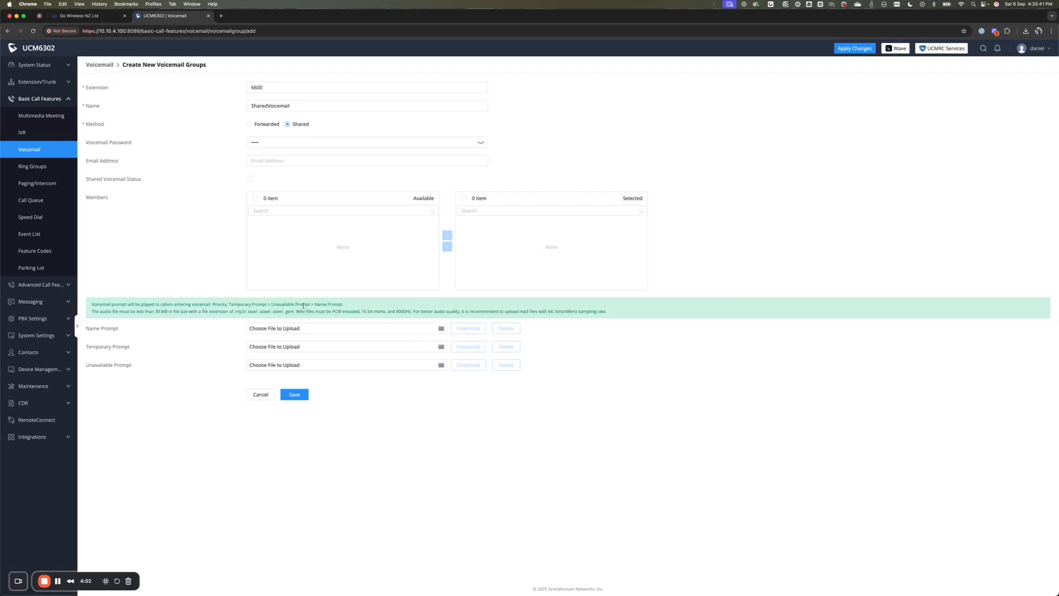
drag(92, 313, 391, 310)
triple_click(390, 312)
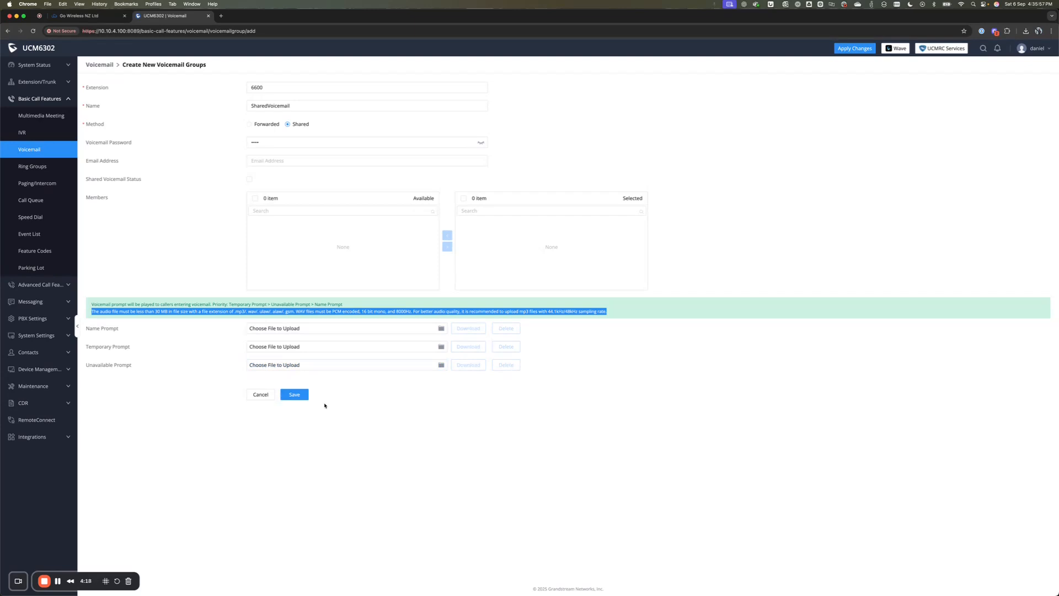
click(282, 365)
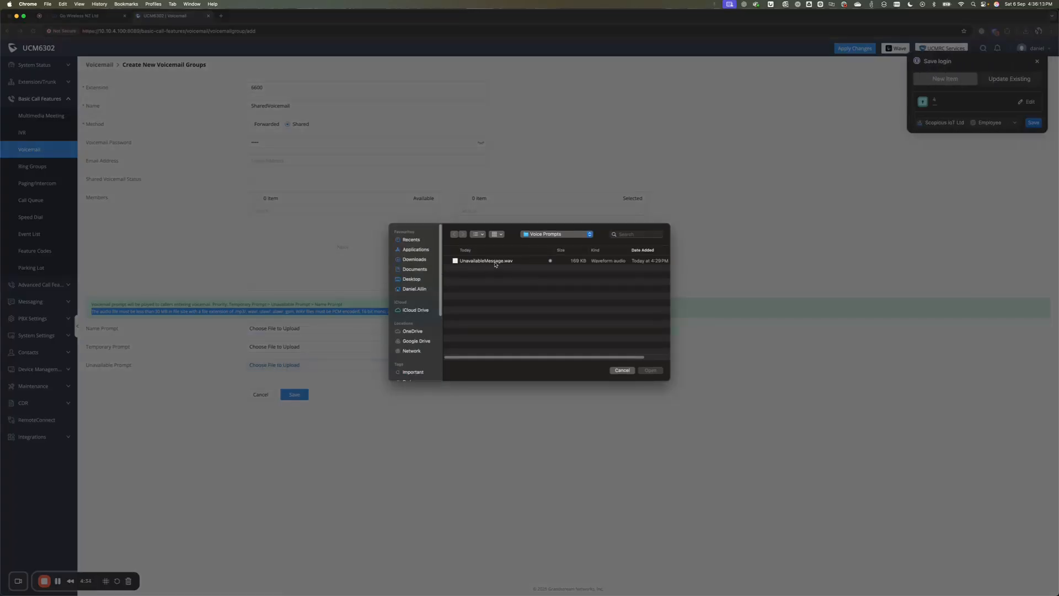
click(492, 262)
click(658, 371)
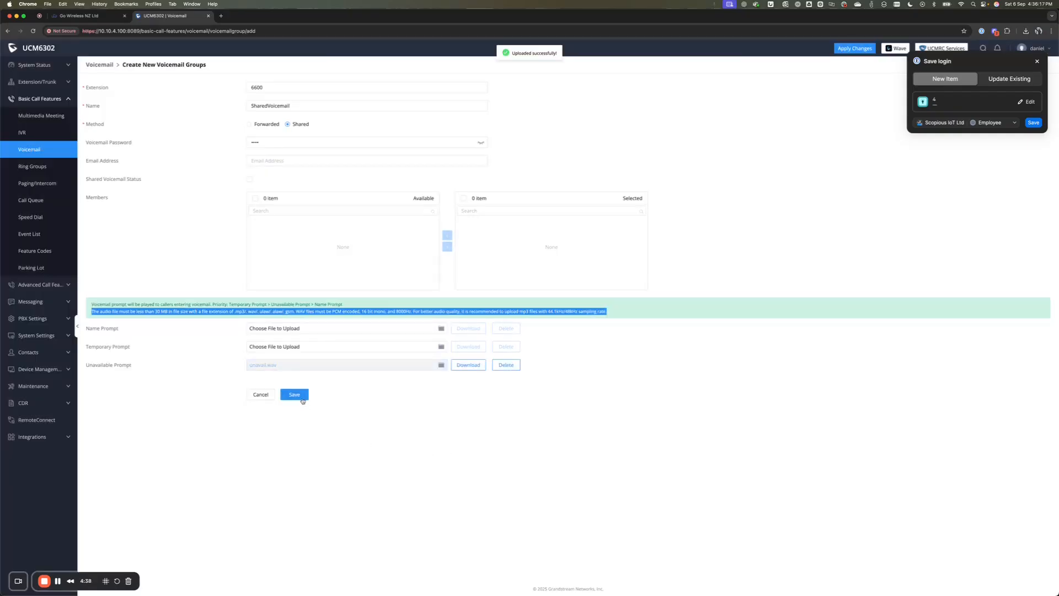
click(294, 395)
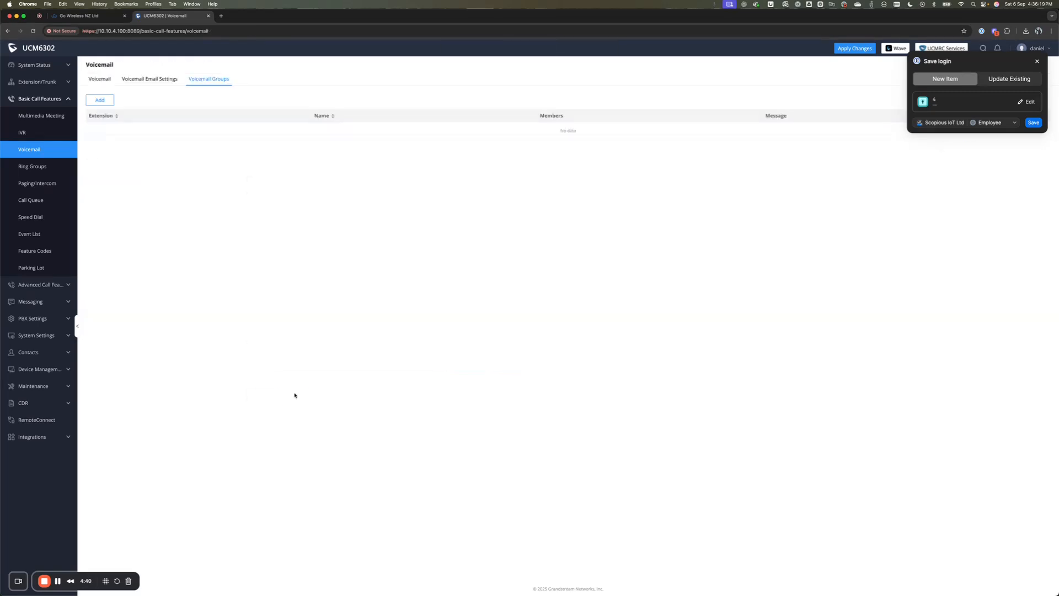
click(1037, 61)
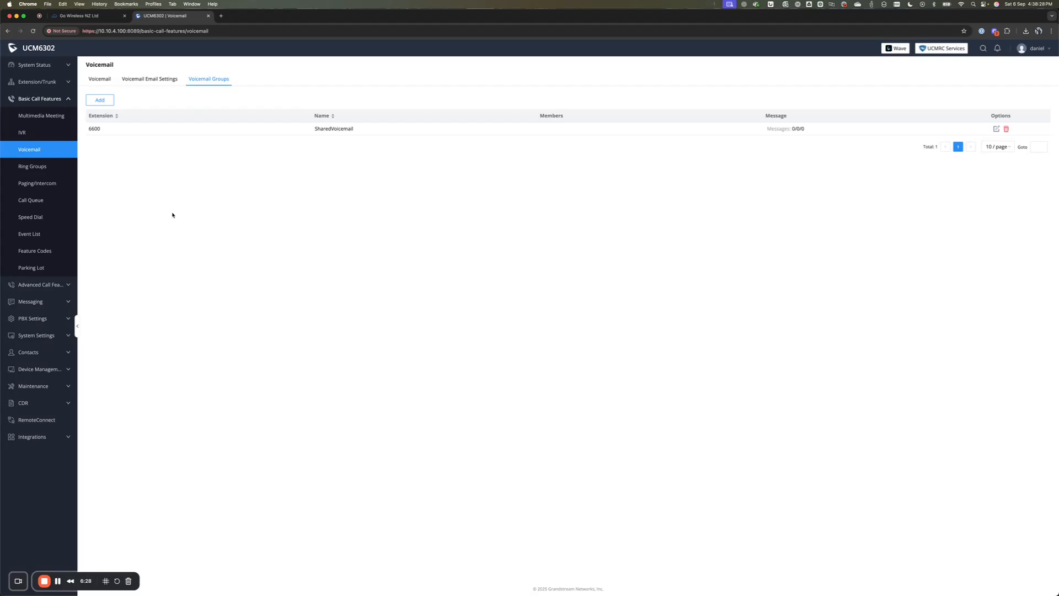
Step: Open the inbound routes and examine the pattern and default destination of MainRoute
click(65, 83)
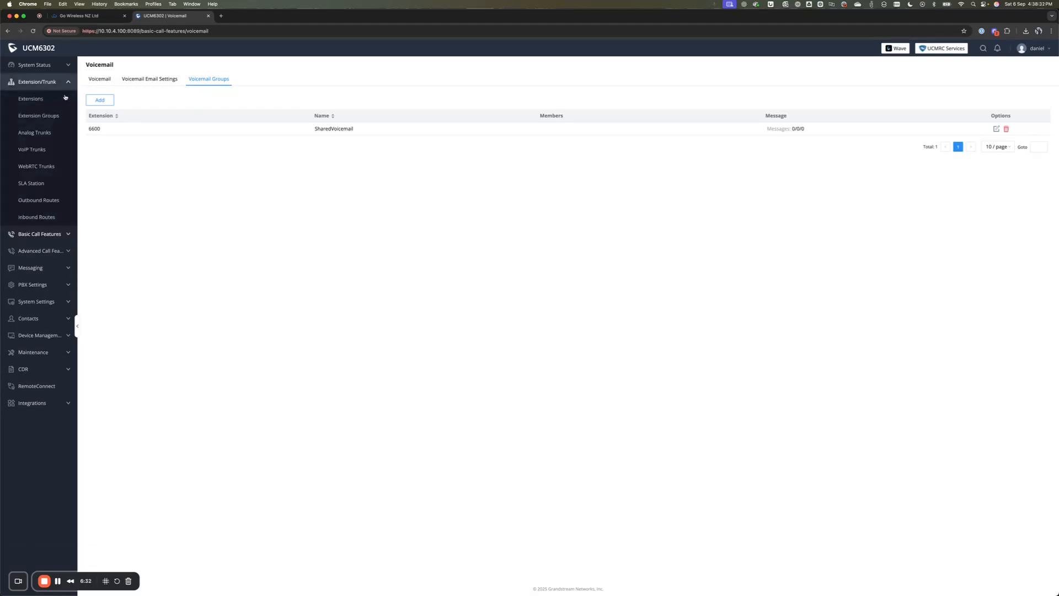
click(49, 217)
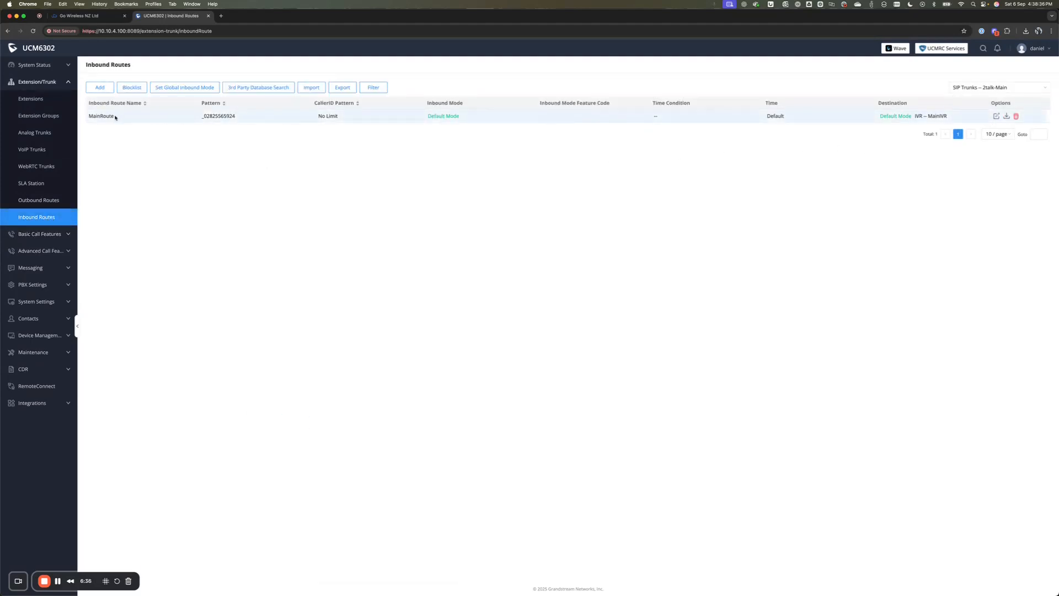
drag(193, 121, 696, 123)
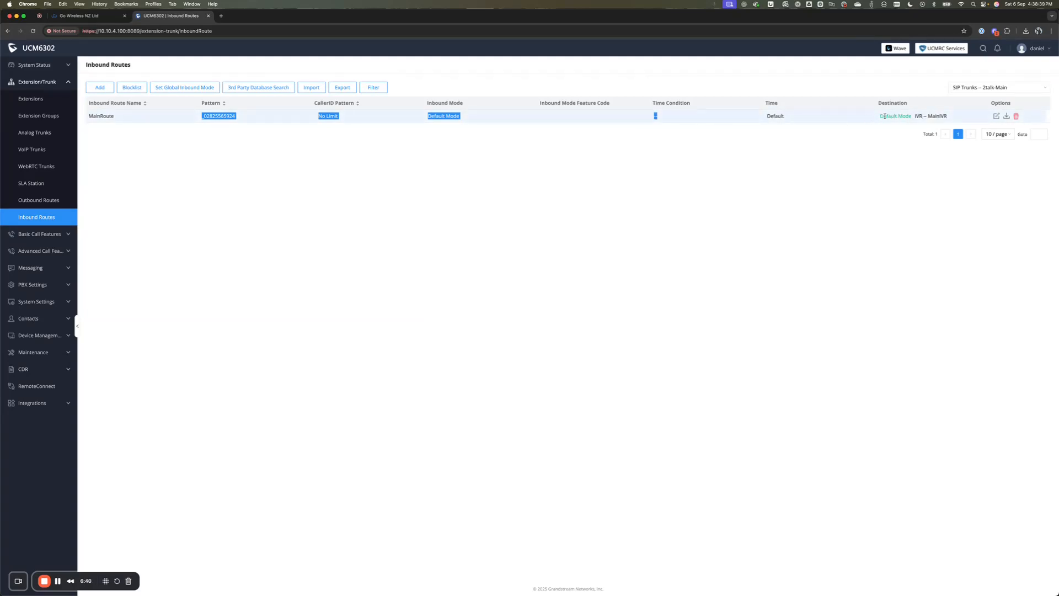
drag(884, 117, 961, 118)
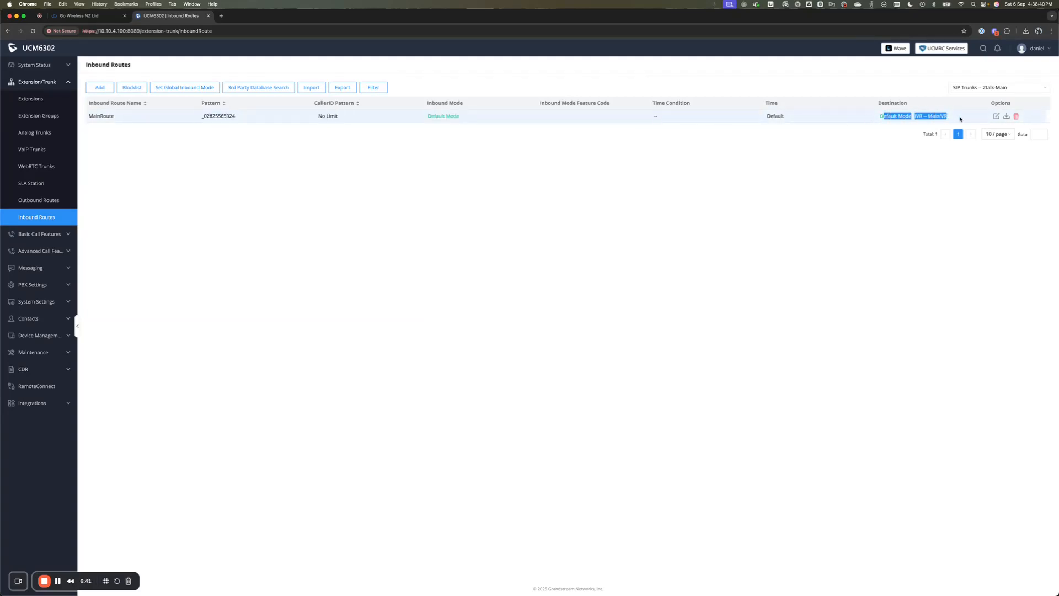
Step: Check the default destination in MainRoute's settings and the key pressing events of MainIVR, leaving both unchanged
click(996, 116)
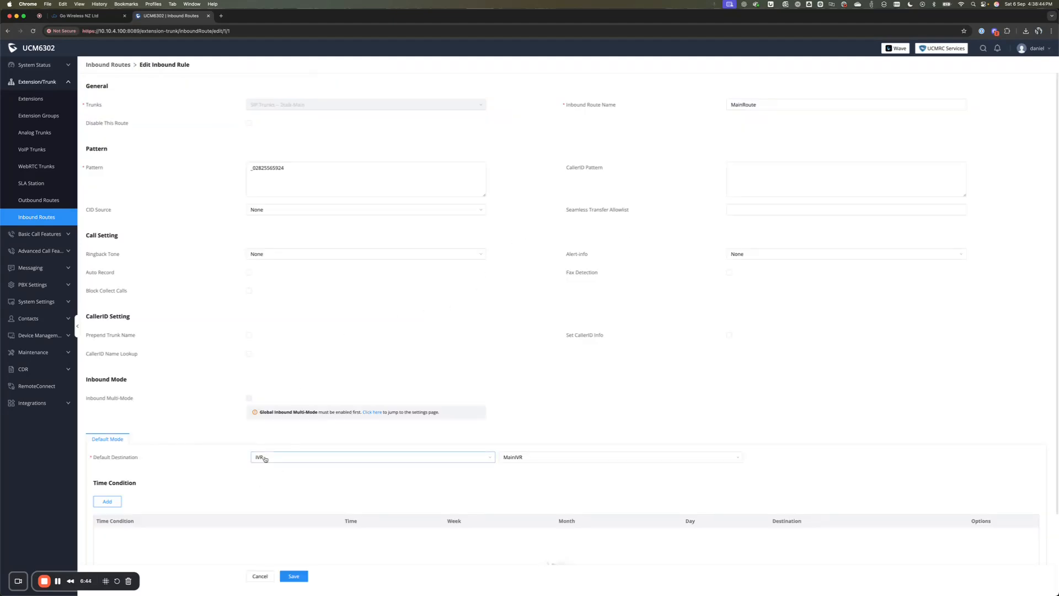
click(262, 575)
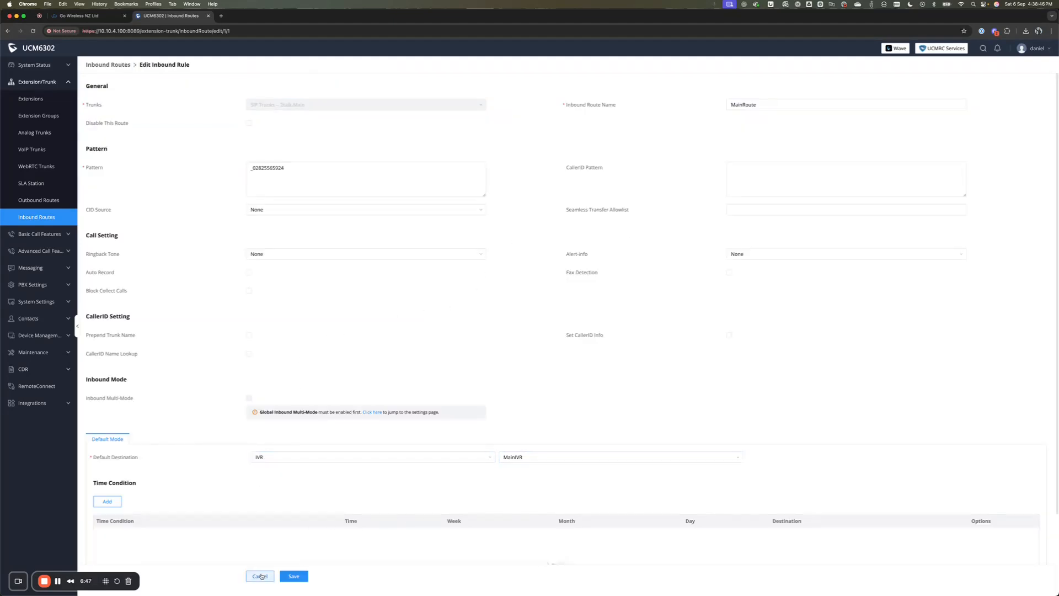
click(30, 236)
click(51, 139)
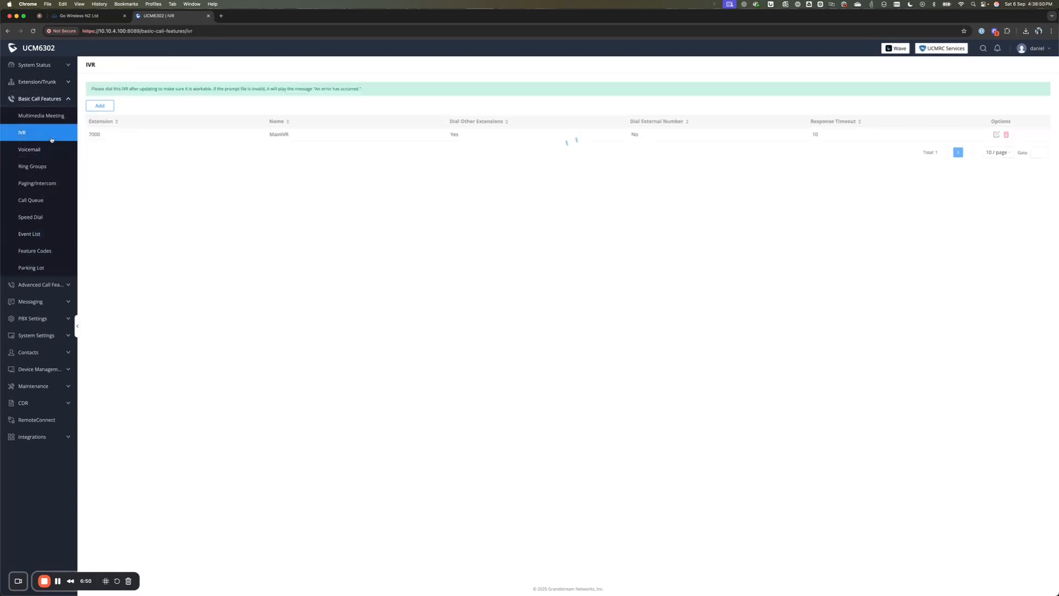
click(996, 135)
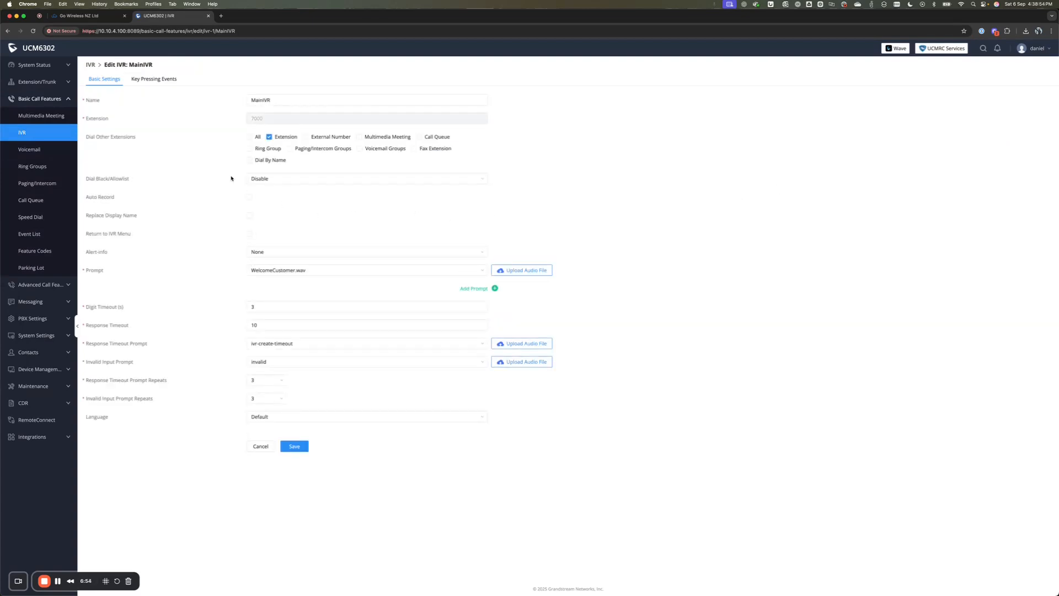
click(161, 79)
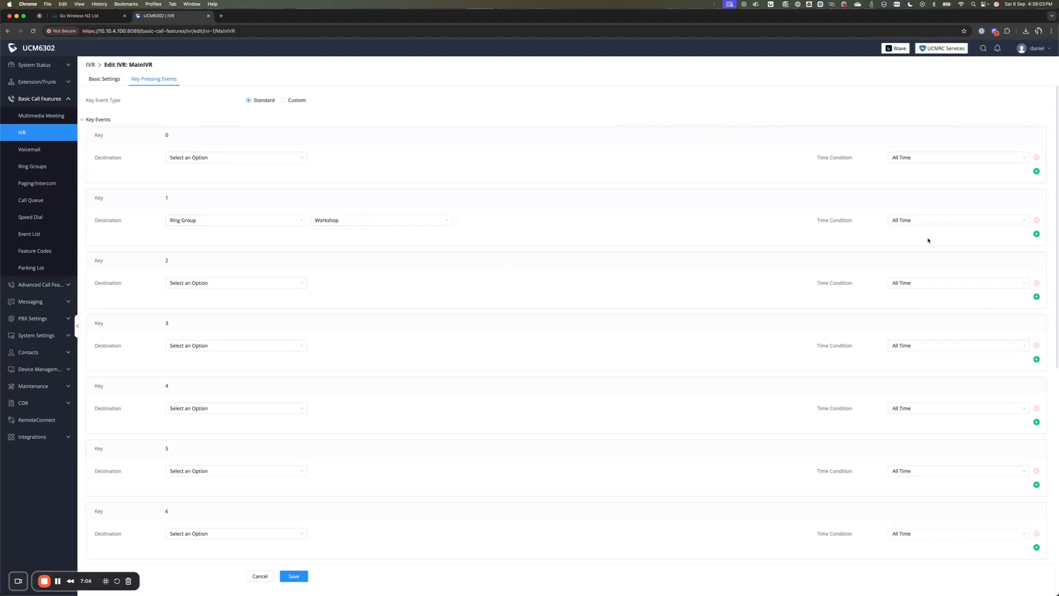
click(259, 577)
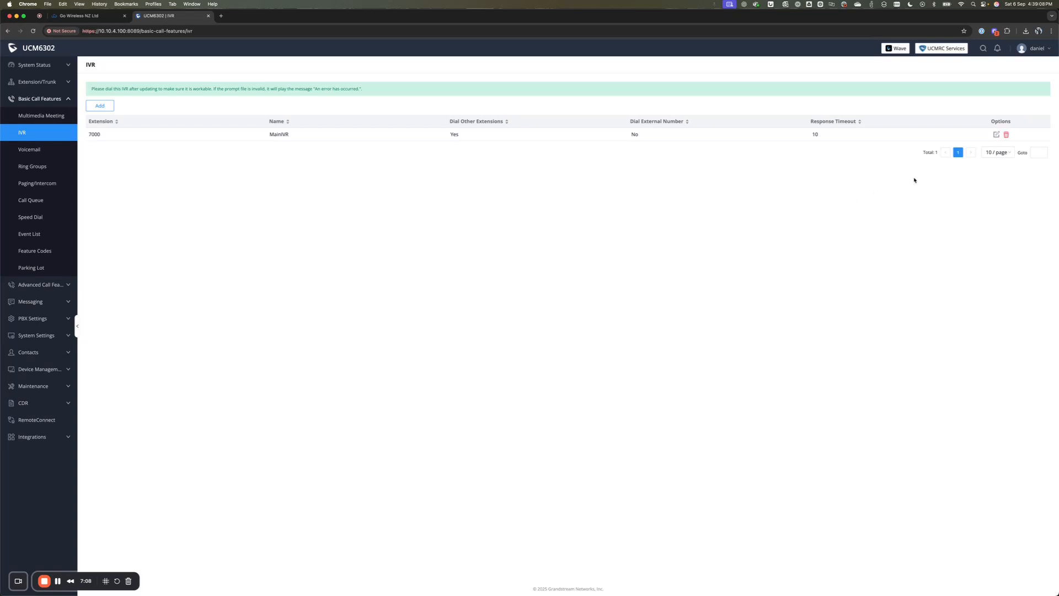
Step: Set the Workshop ring group's default destination to the SharedVoicemail voicemail group, then save and apply the changes
click(65, 284)
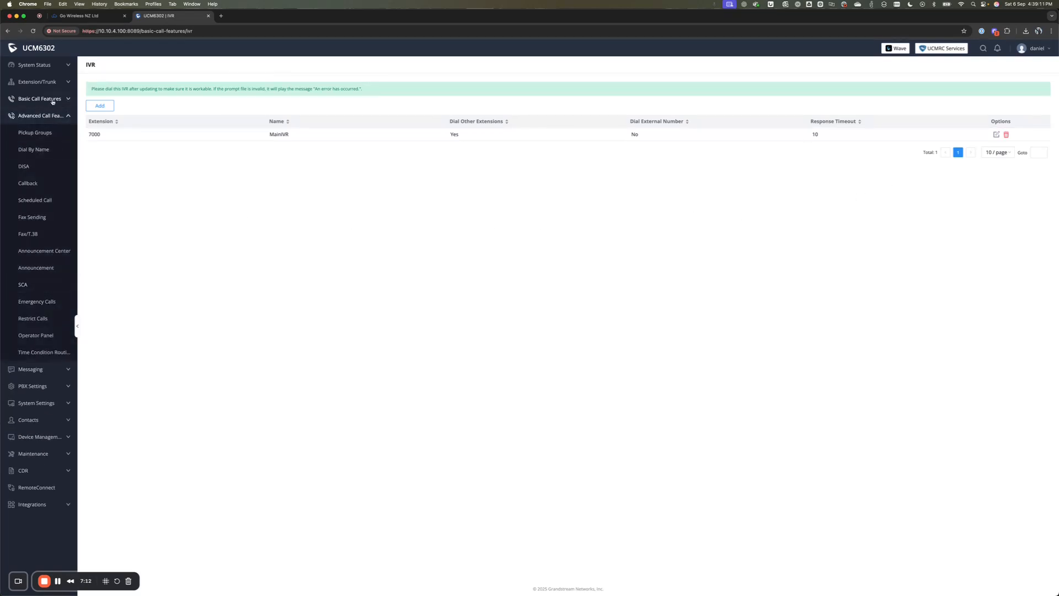
click(48, 100)
click(27, 169)
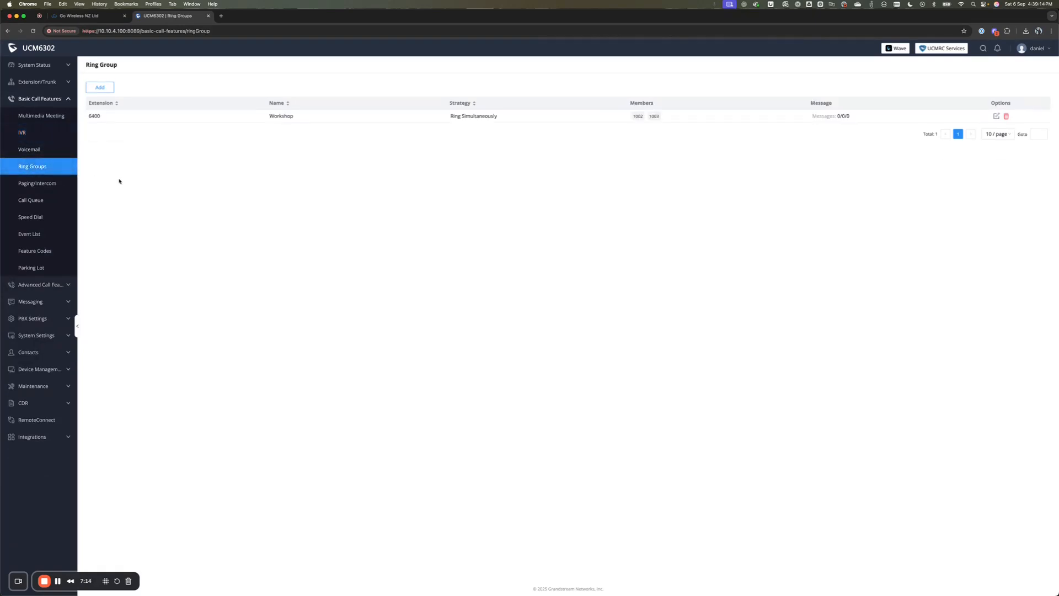
click(996, 117)
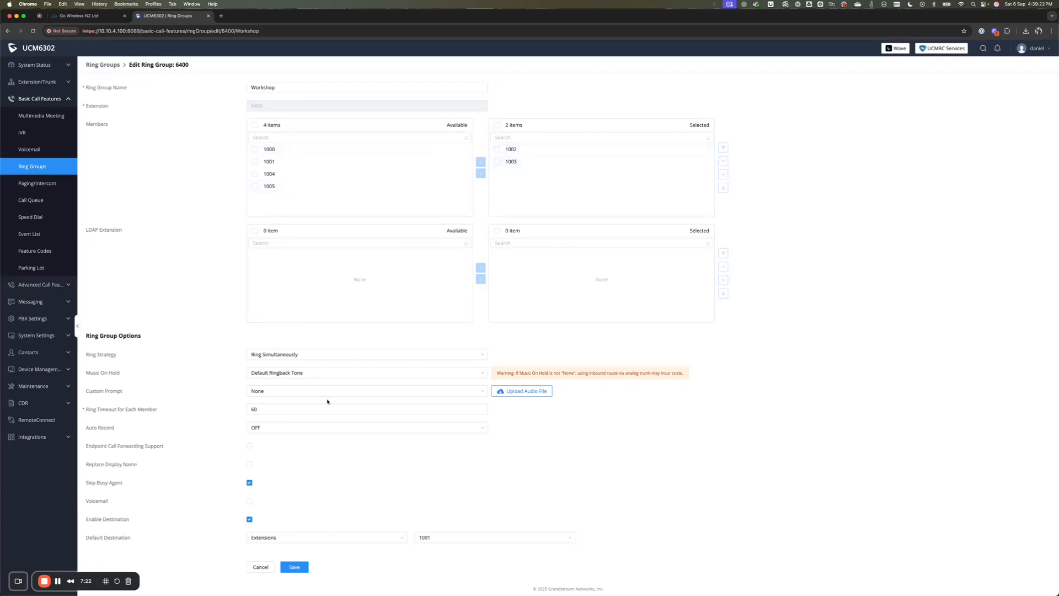
drag(290, 408, 193, 412)
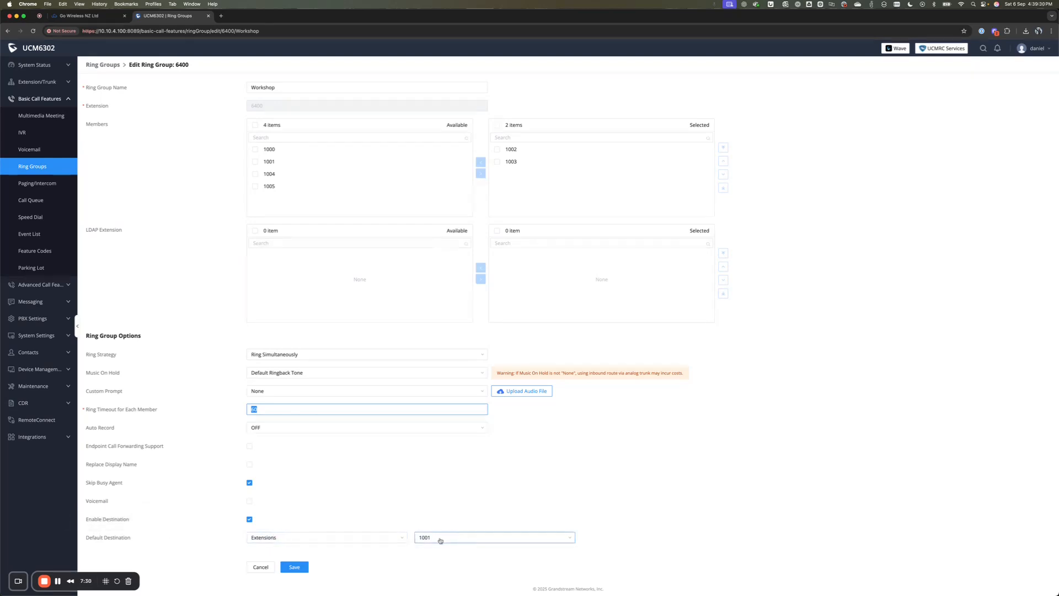
click(357, 541)
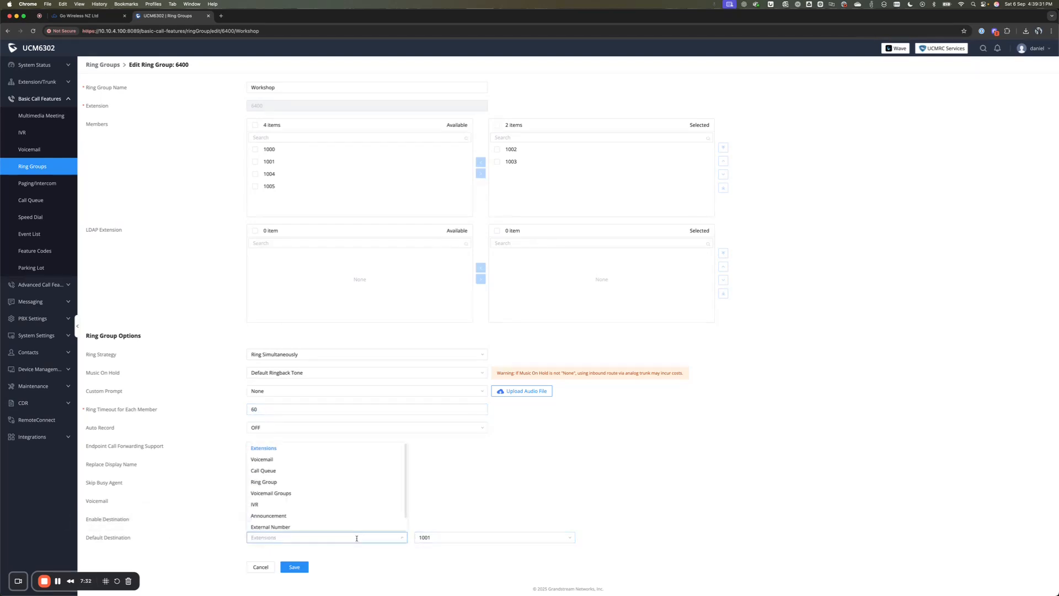
click(280, 494)
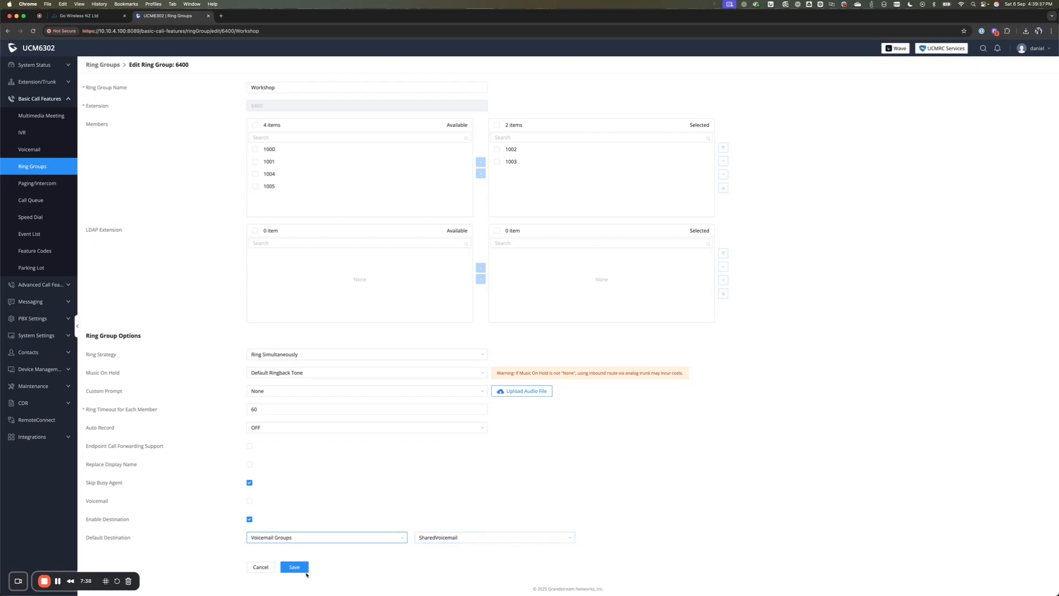
click(291, 568)
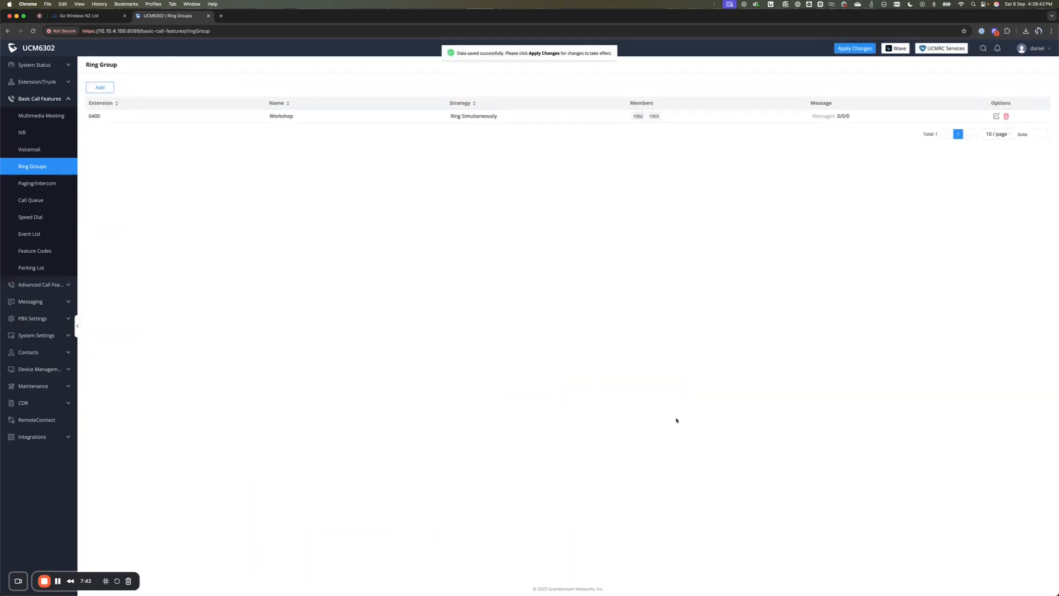
click(855, 50)
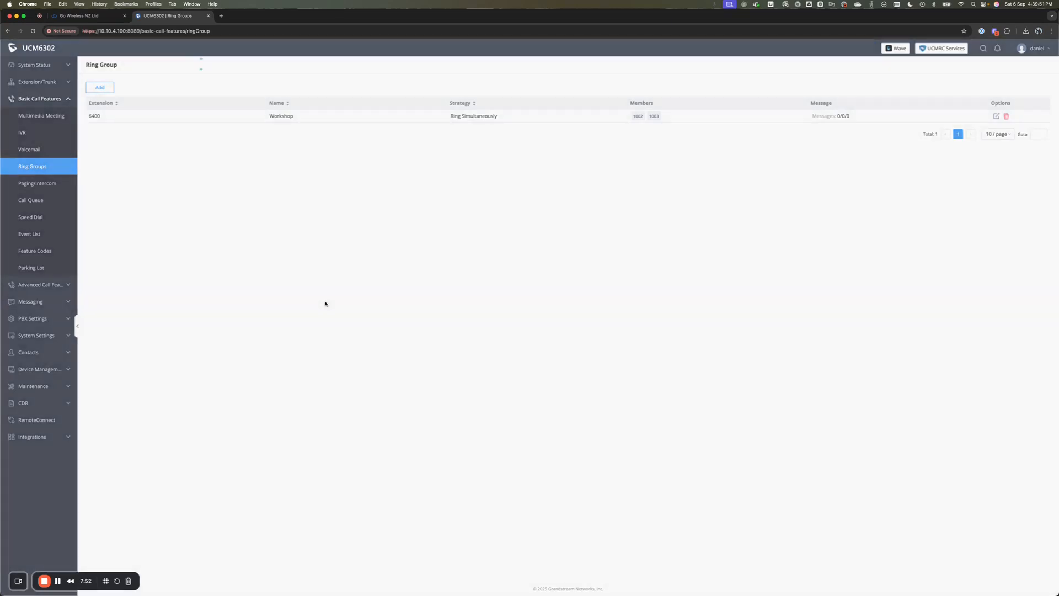
Step: Set the Workshop ring group's ring timeout for each member to 20, then save and apply the changes
click(997, 117)
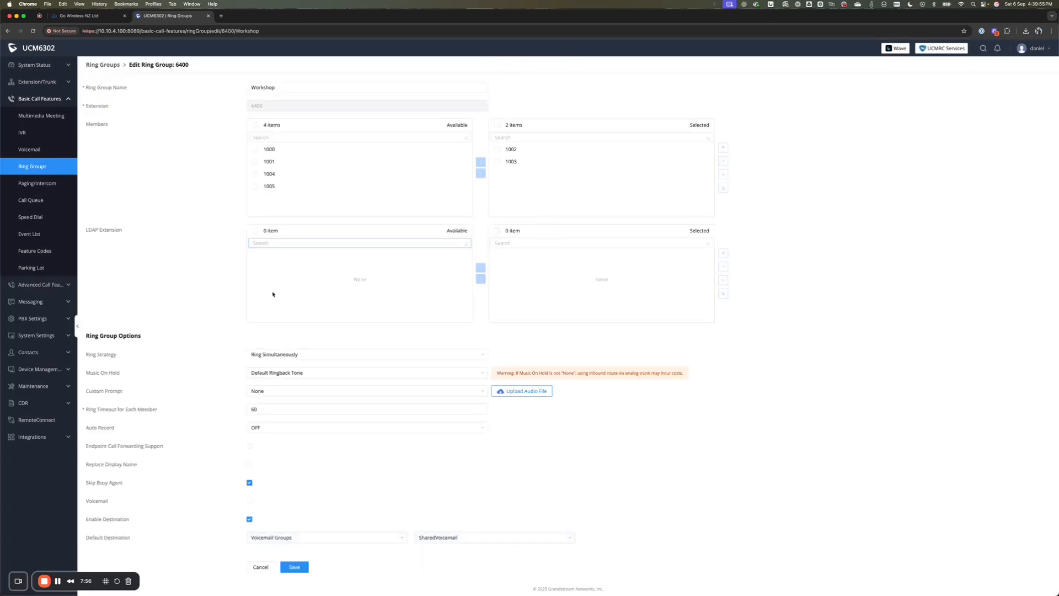
click(267, 410)
double_click(266, 410)
text(20)
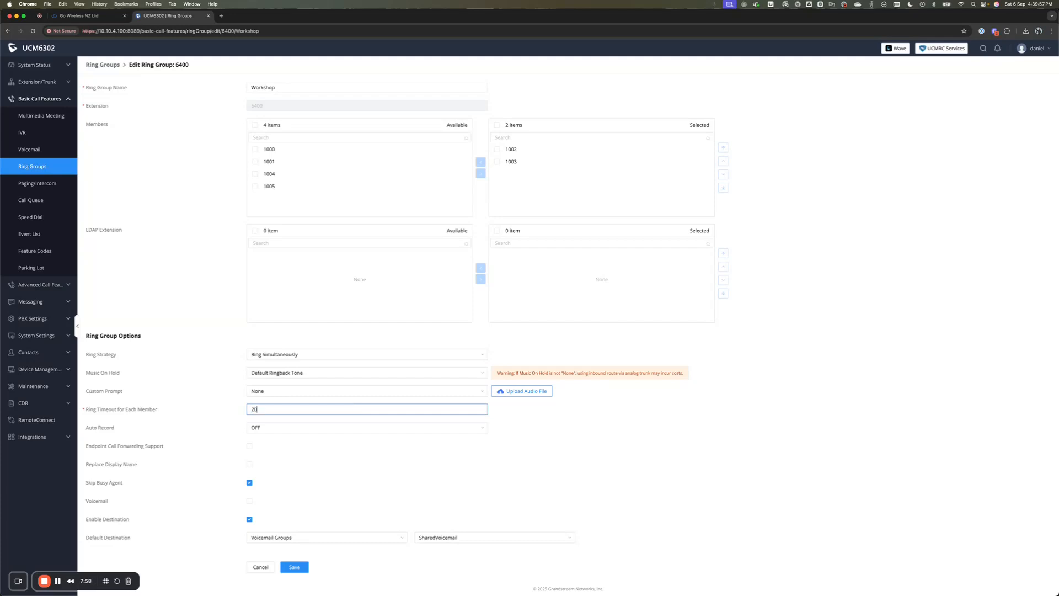
click(295, 568)
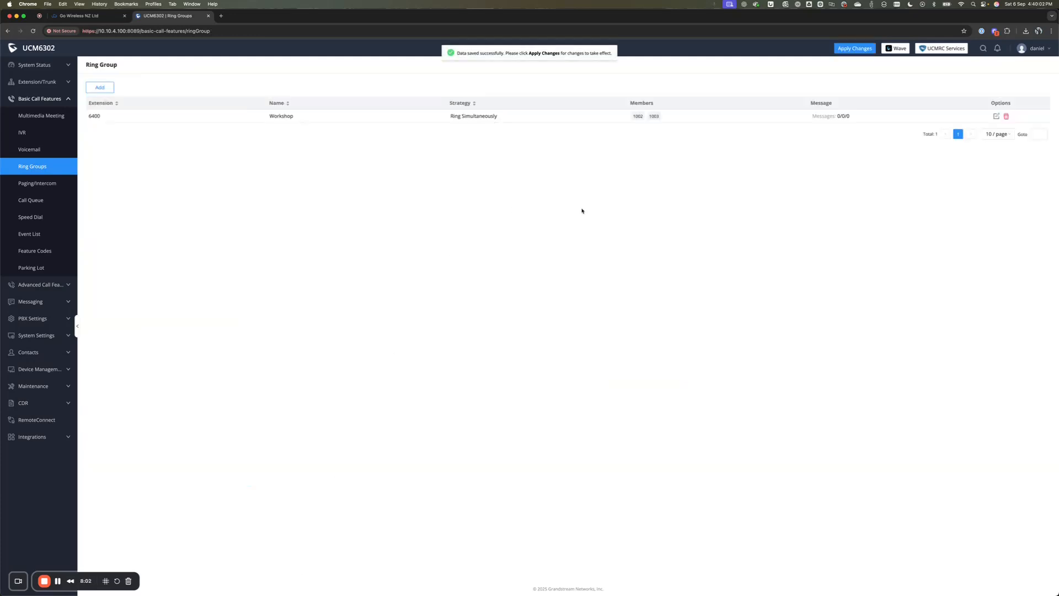
click(854, 49)
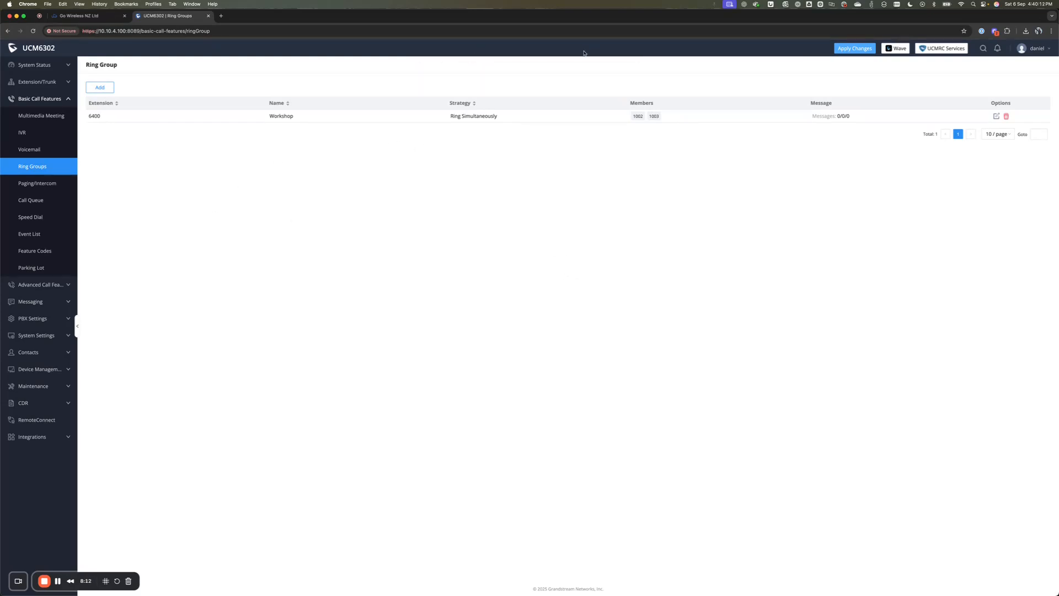
click(857, 48)
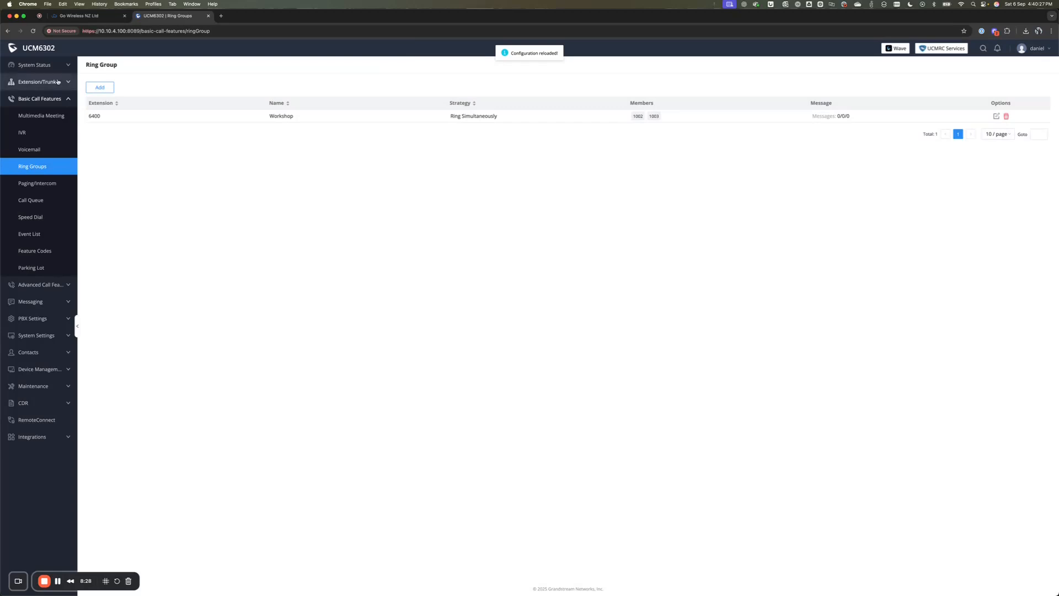
Step: Monitor the active calls page during a test call, and check the PBX status on the dashboard
click(39, 81)
click(48, 65)
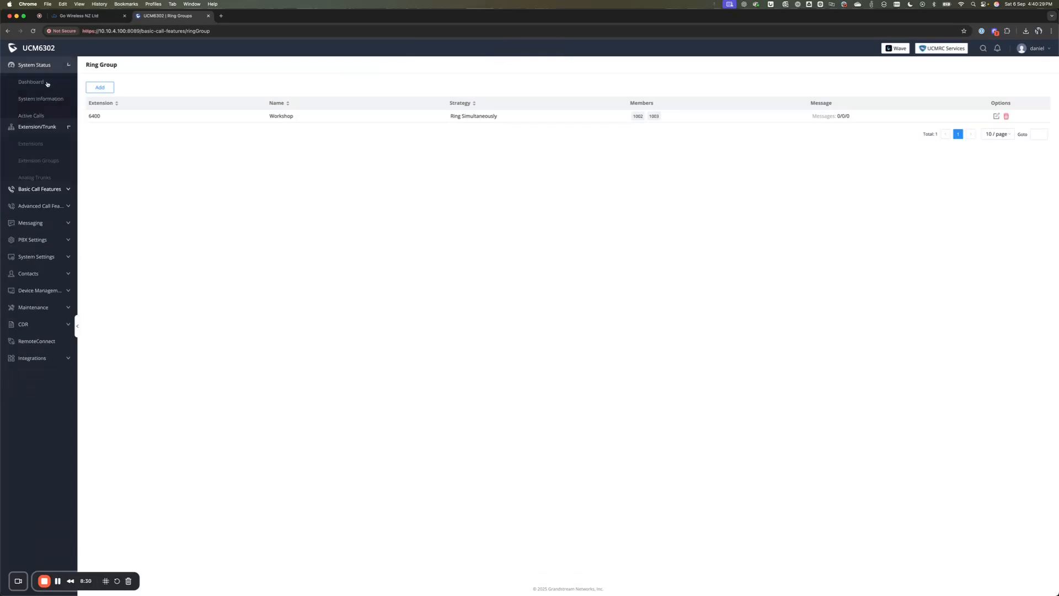
click(49, 115)
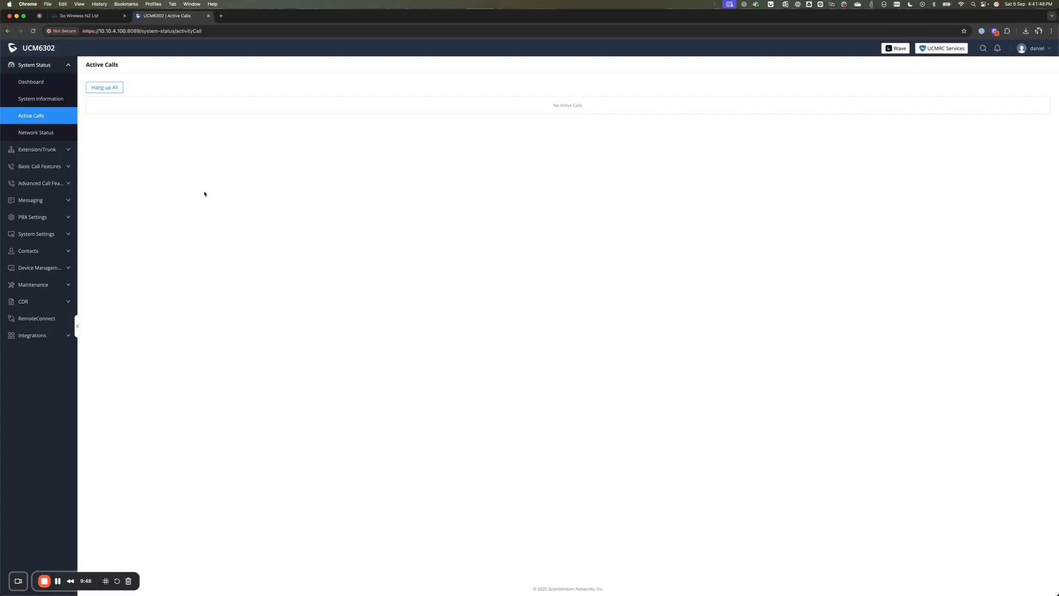
click(50, 84)
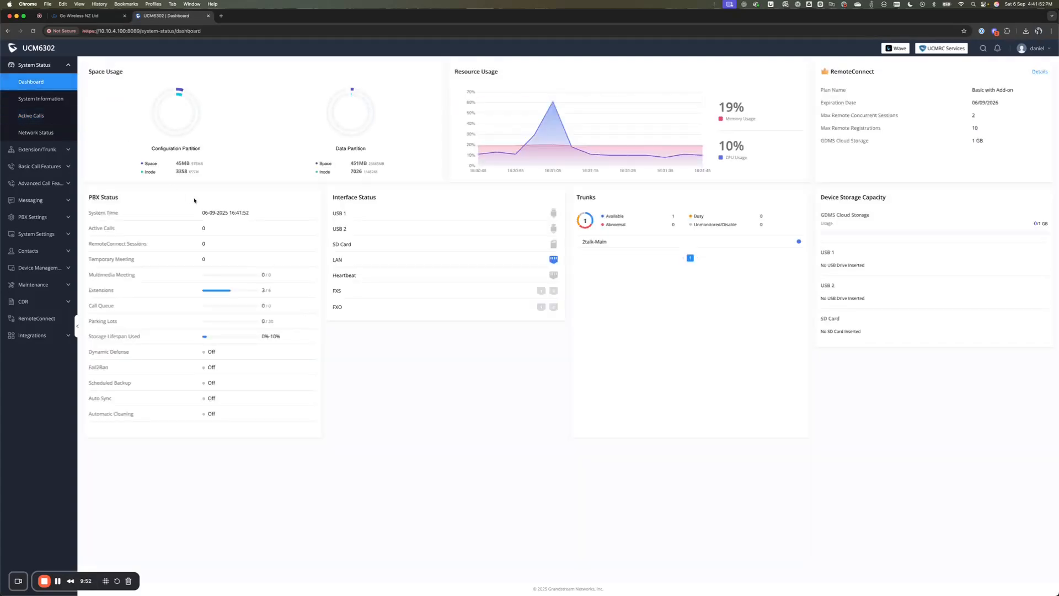
Step: Open the voicemail groups and check the message counter of SharedVoicemail for the test message
click(44, 149)
click(44, 234)
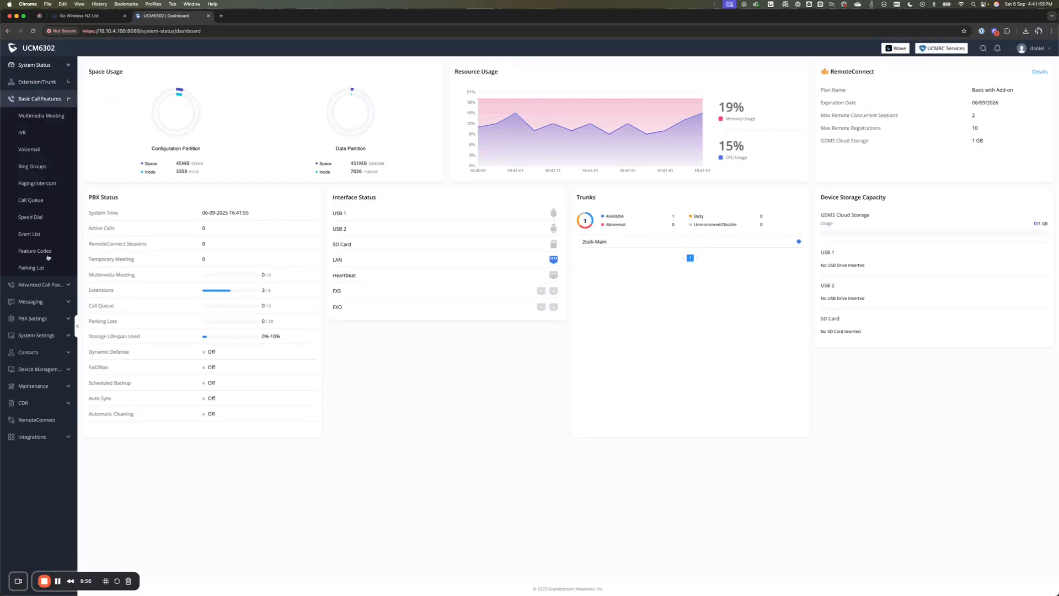
click(30, 150)
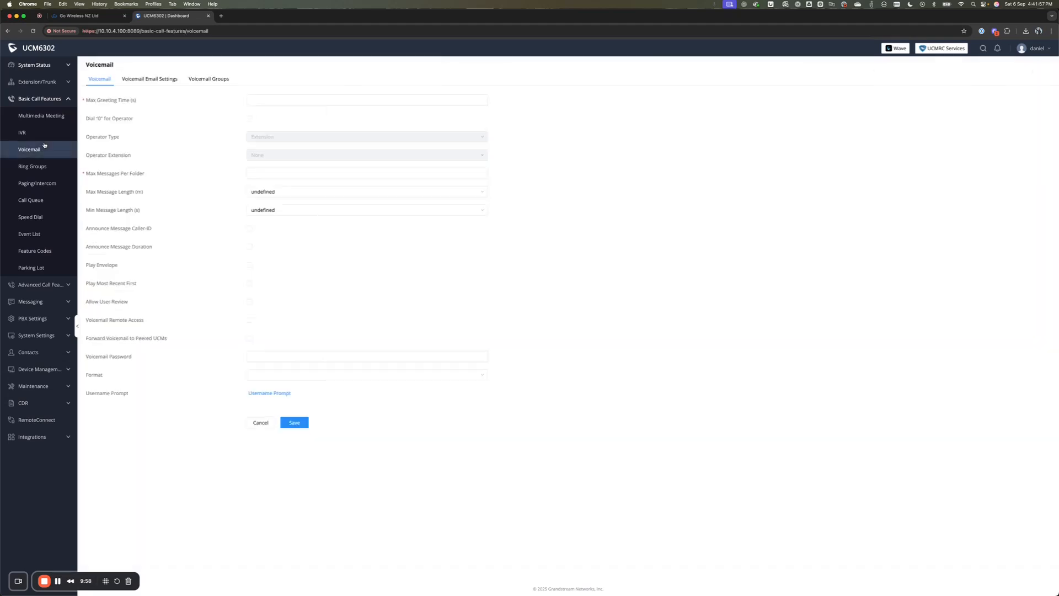
click(191, 80)
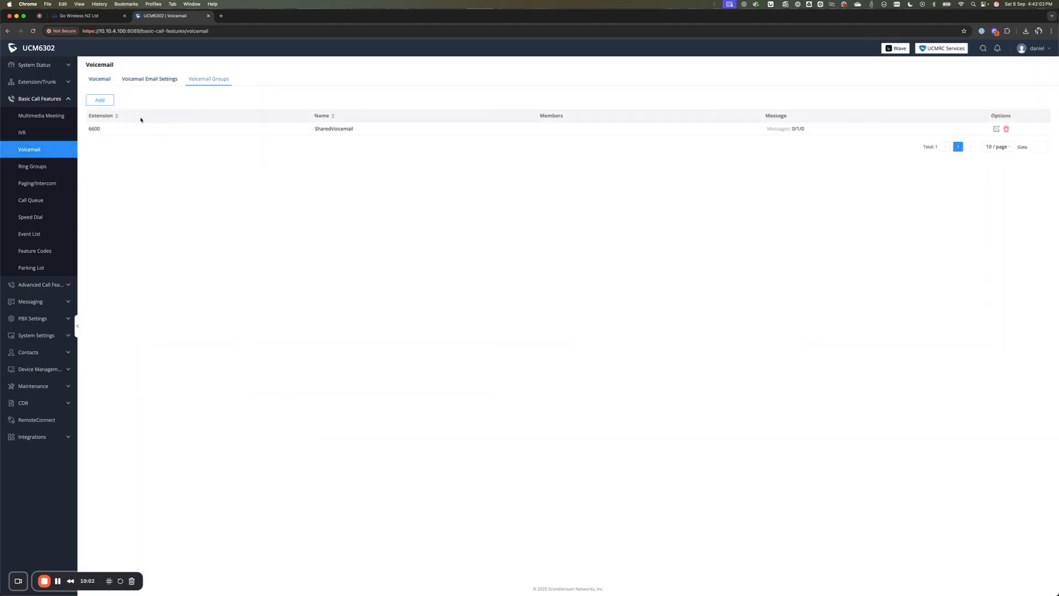
drag(92, 129, 625, 138)
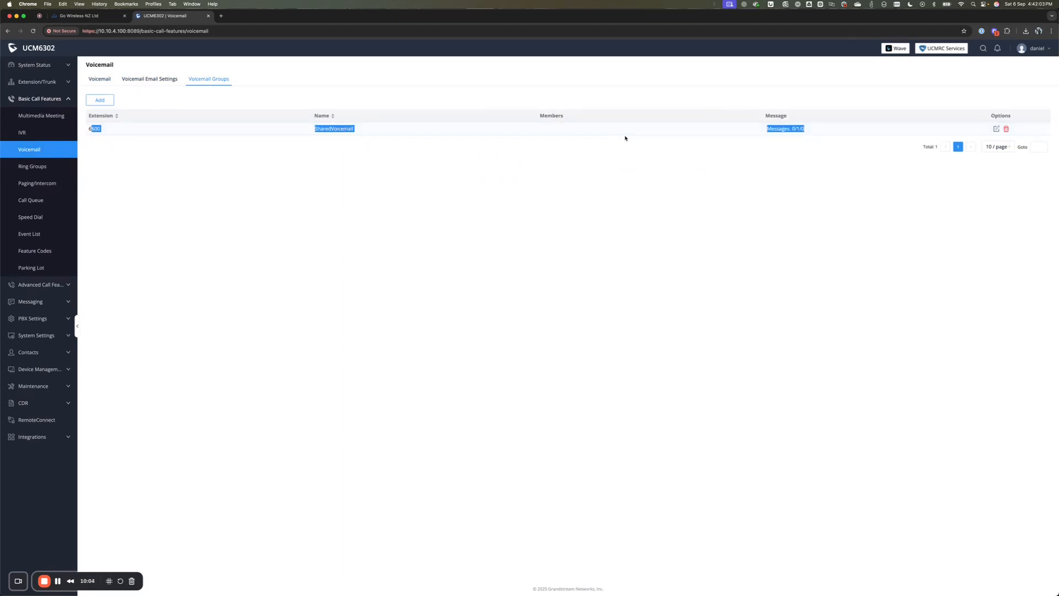
double_click(799, 129)
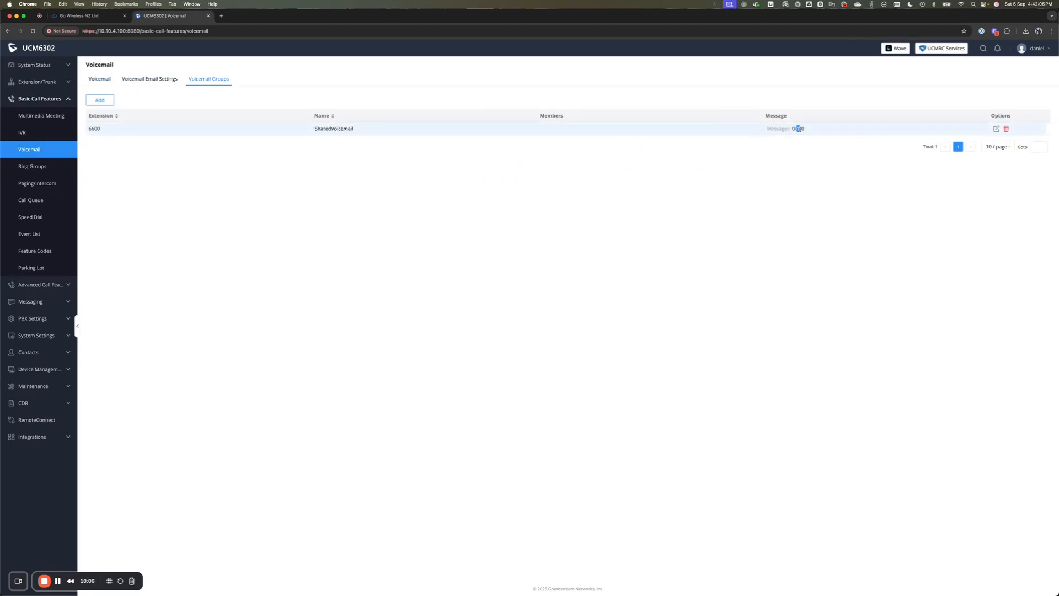
click(768, 277)
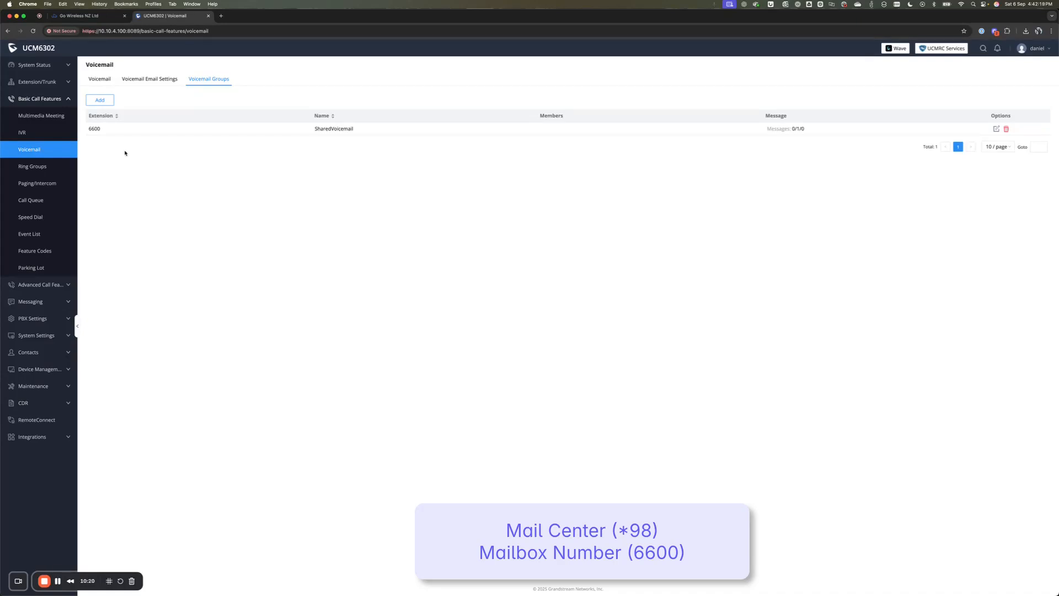
Step: Highlight the mailbox extension of SharedVoicemail and recheck the group's message counter
double_click(94, 129)
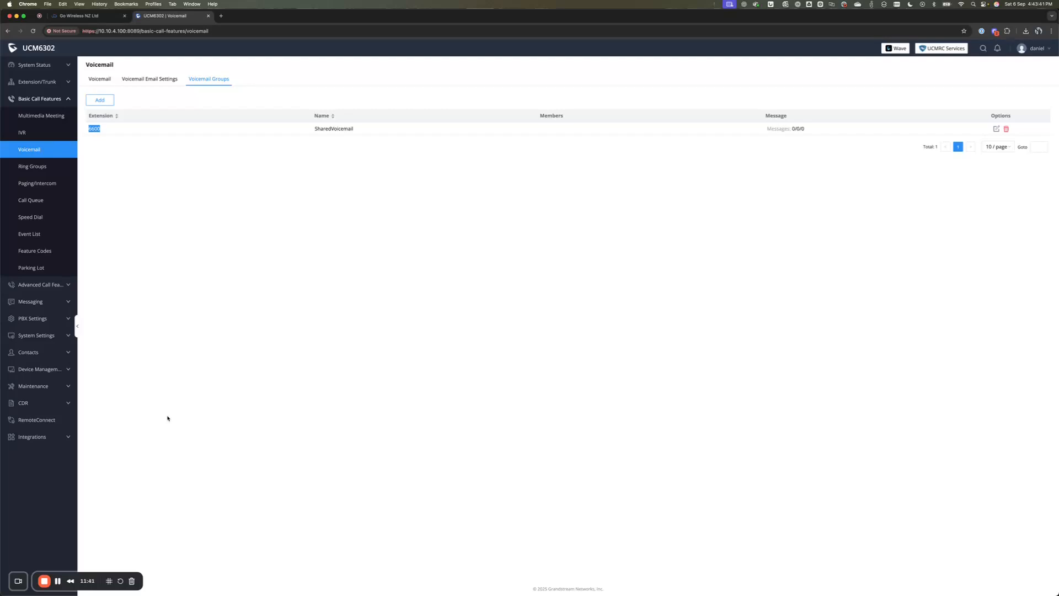
click(309, 302)
drag(199, 129, 451, 128)
drag(779, 126, 808, 129)
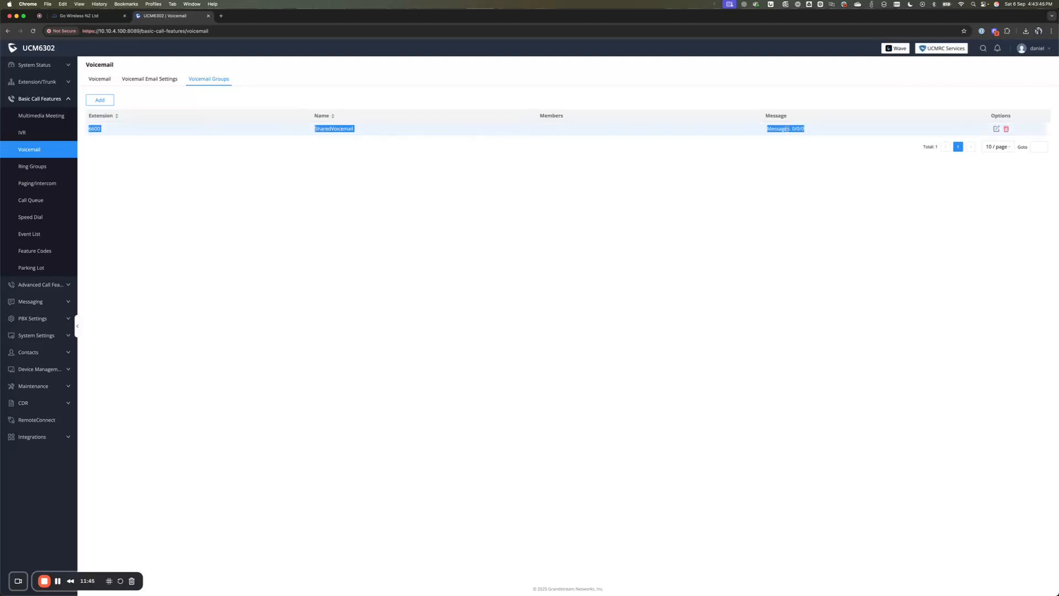
double_click(786, 129)
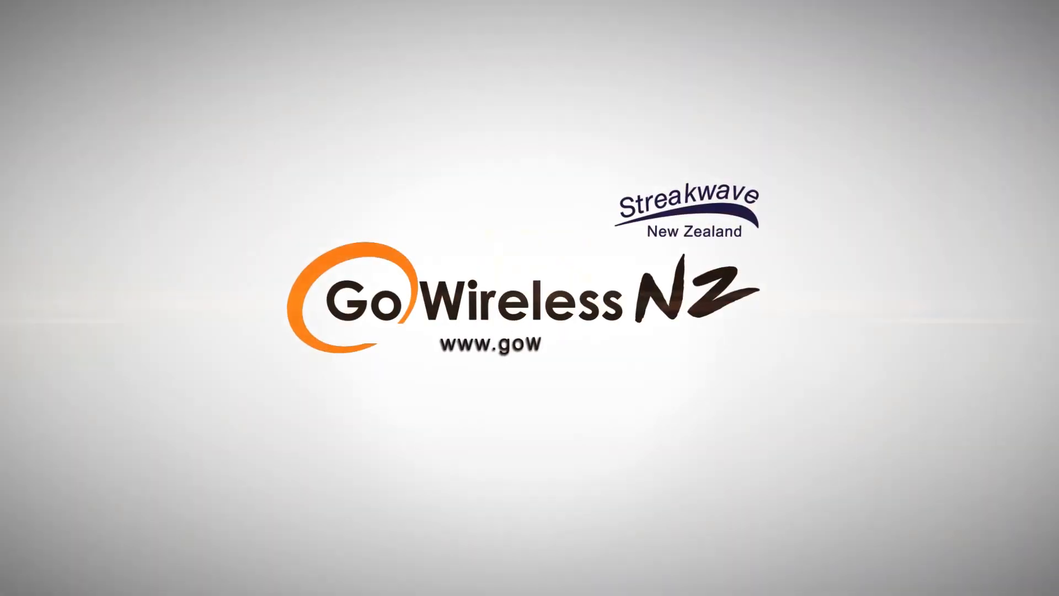